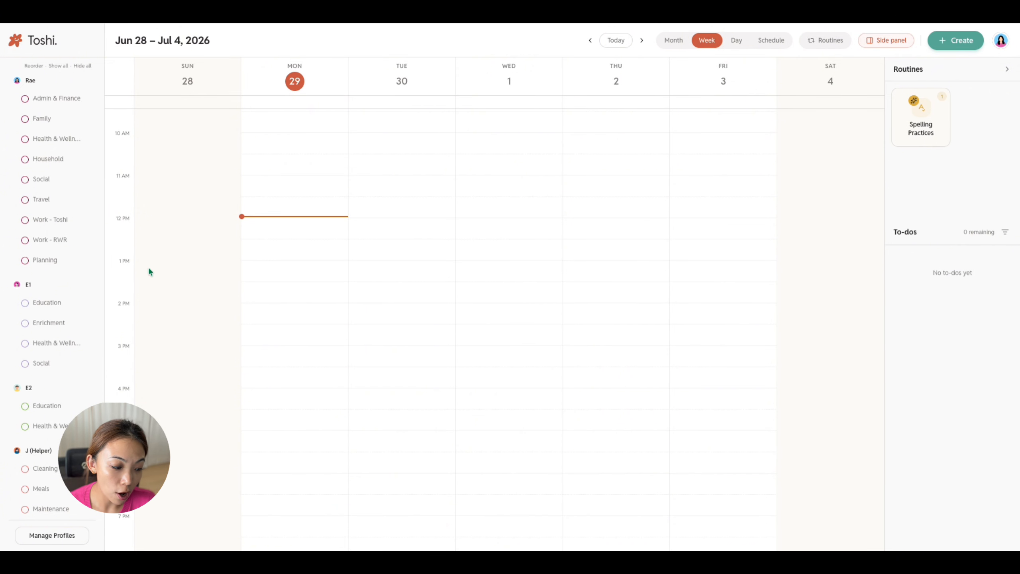
- Review the existing family profiles and the option for adding another profile
left_click(43, 540)
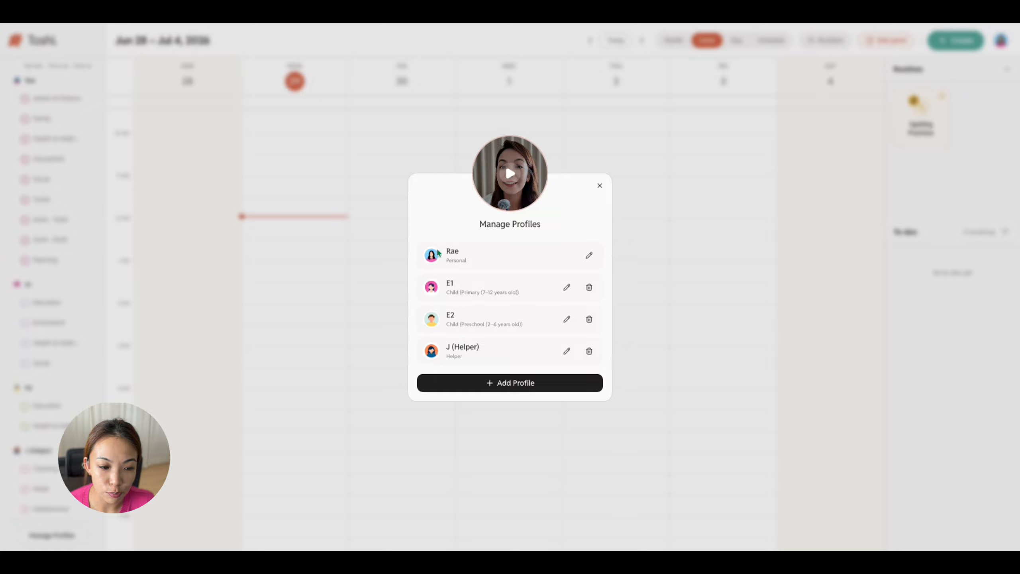
left_click(501, 388)
left_click(476, 341)
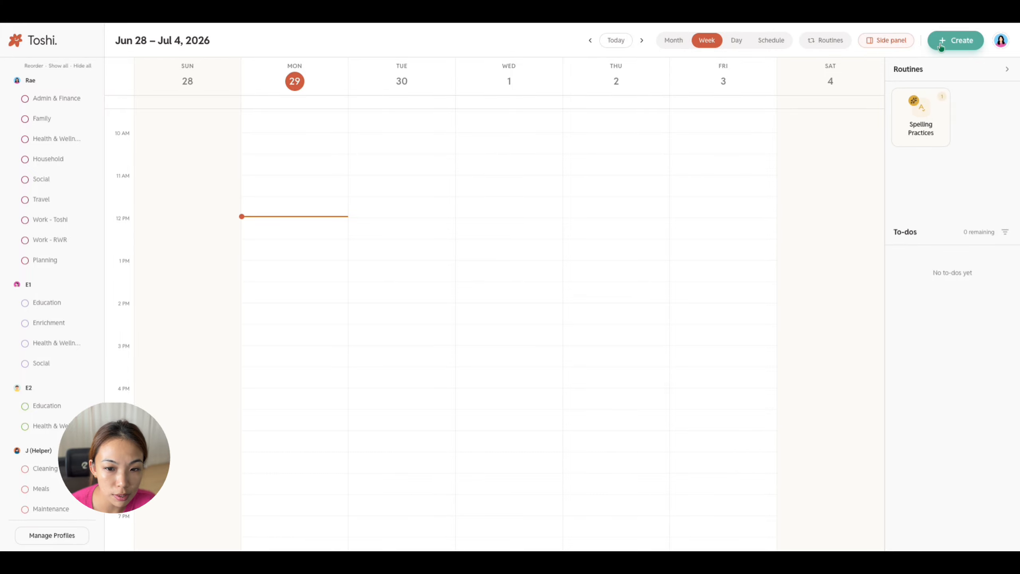
- Start a new routine of the Spelling Practice type
left_click(941, 47)
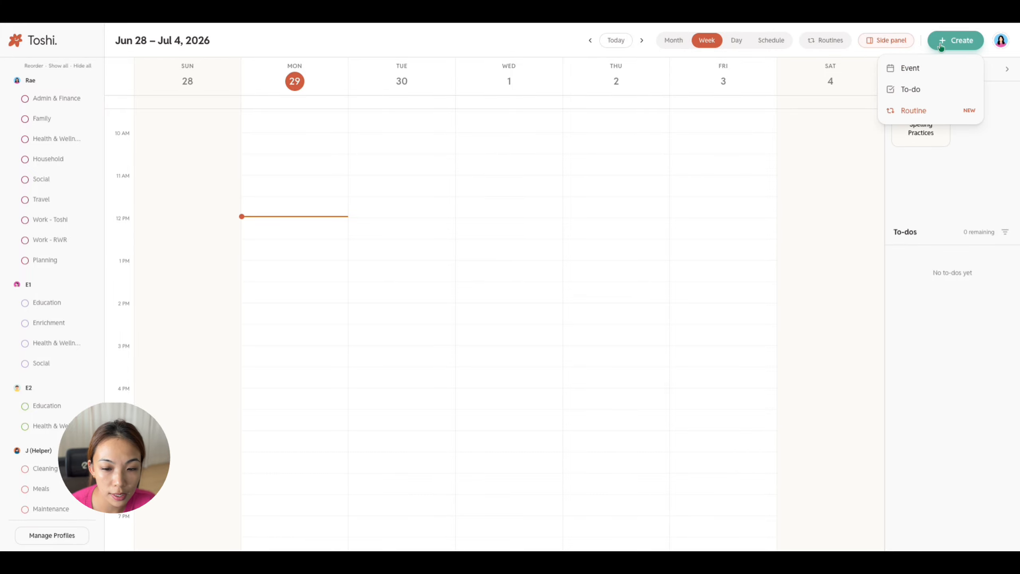
left_click(908, 110)
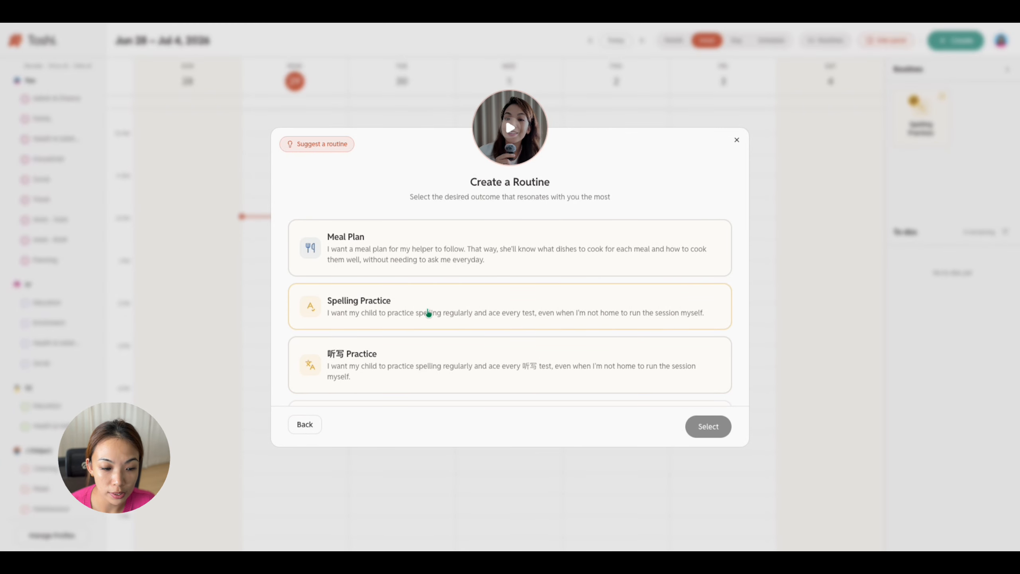
left_click(376, 304)
scroll(377, 303, "down", 1)
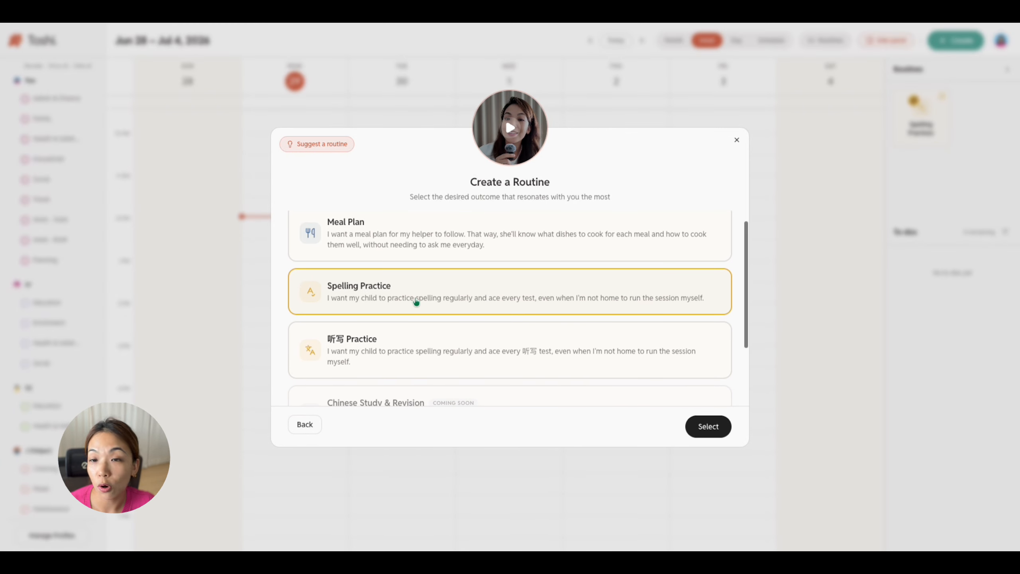
scroll(416, 302, "up", 1)
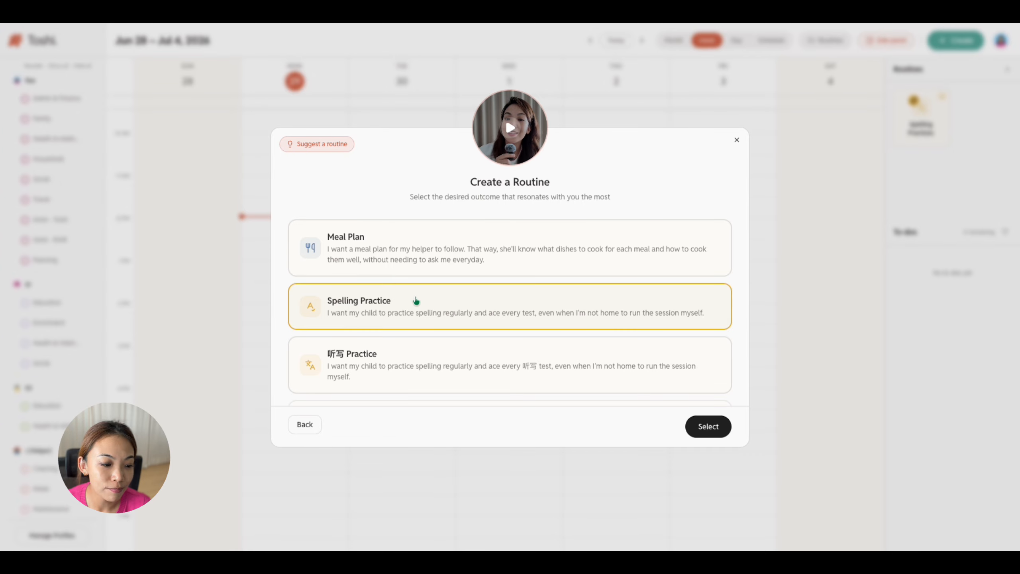
left_click(707, 428)
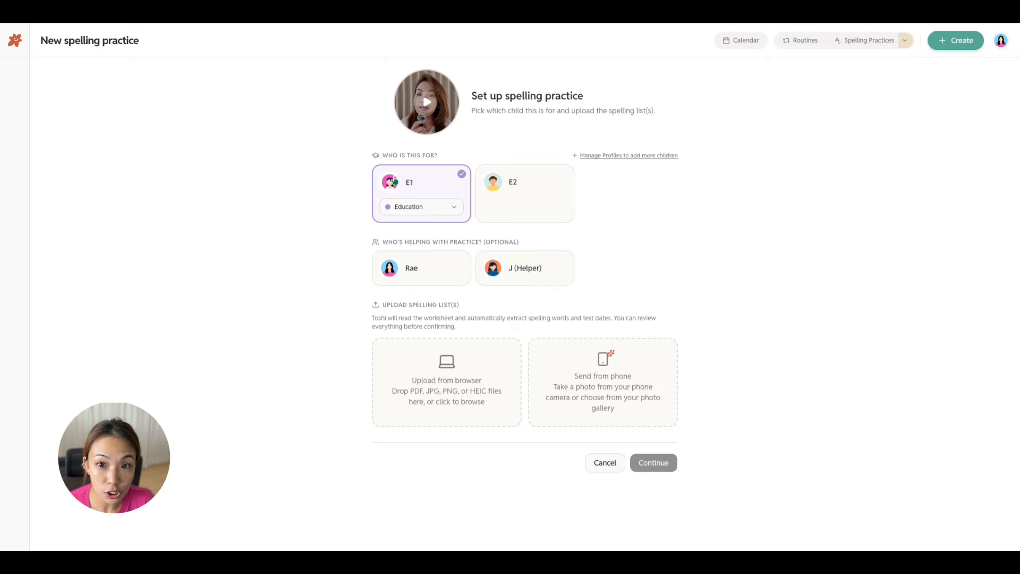
left_click(429, 210)
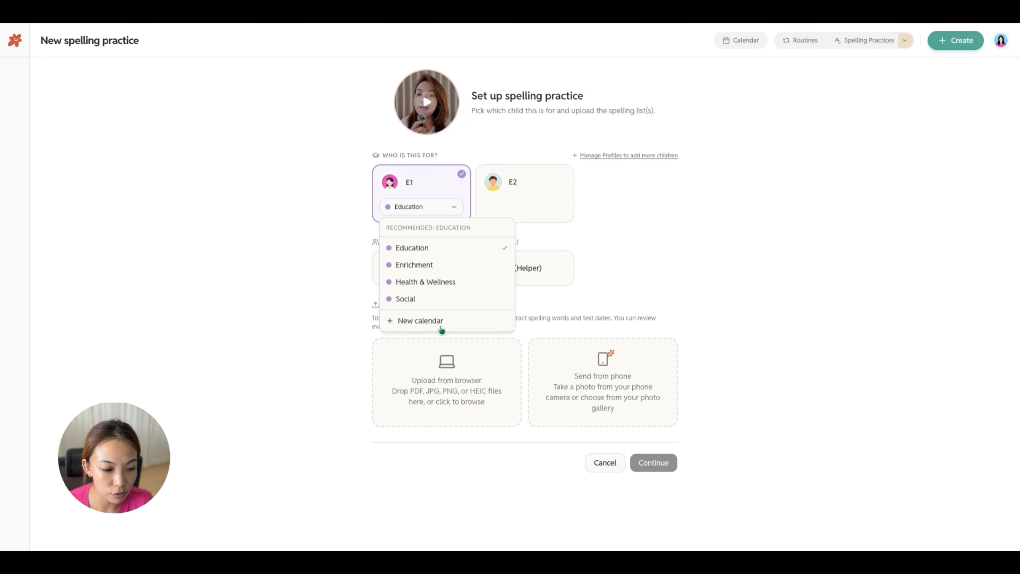
left_click(408, 322)
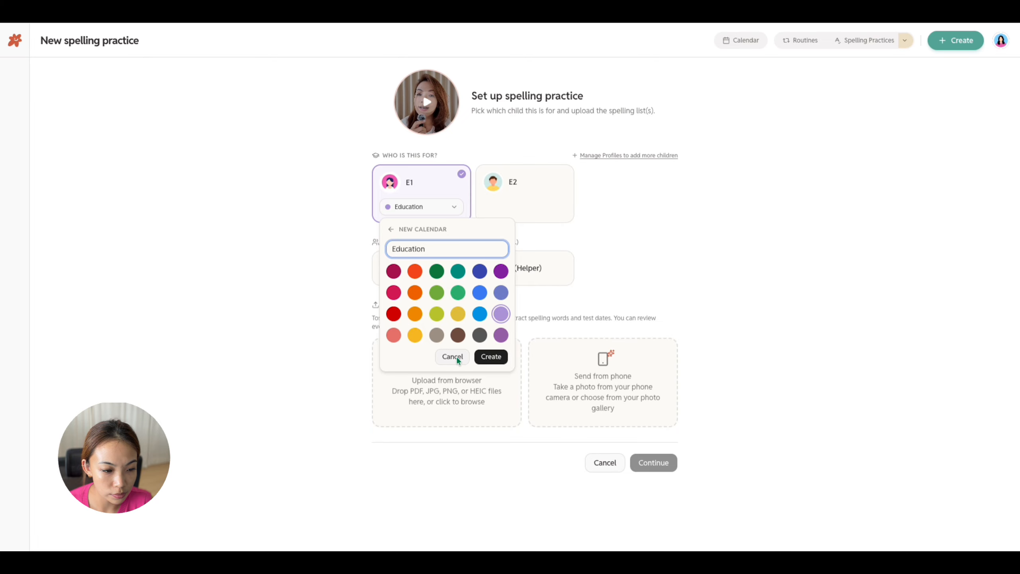
left_click(387, 232)
left_click(668, 236)
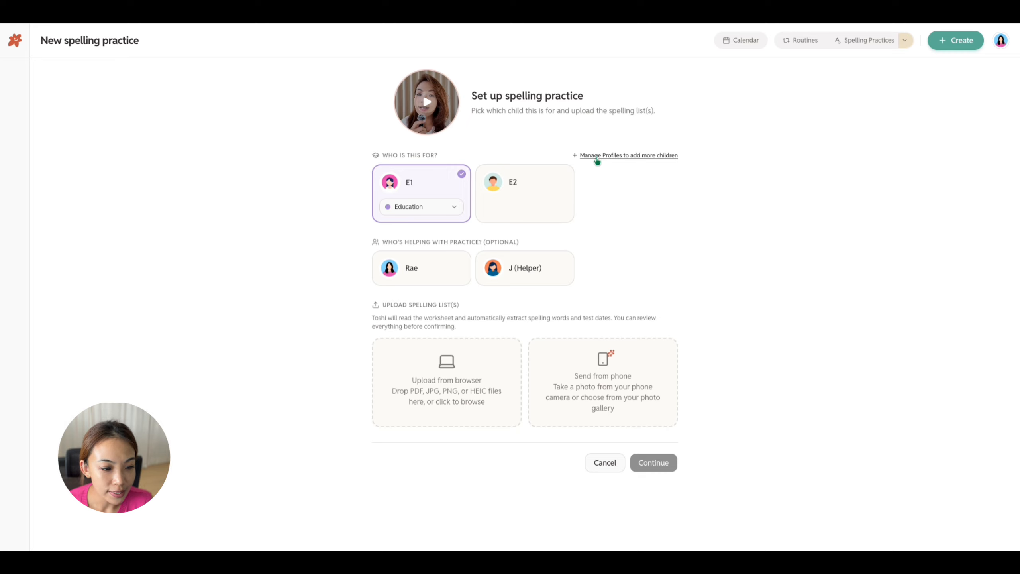
- Assign the parent's own profile as the practice helper and set its calendar to Family
left_click(453, 273)
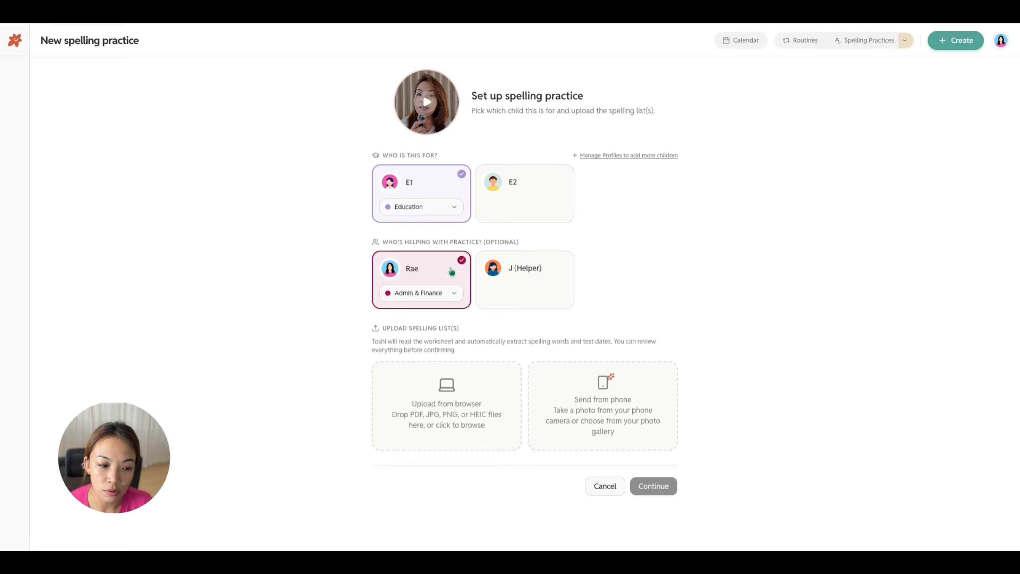
left_click(446, 296)
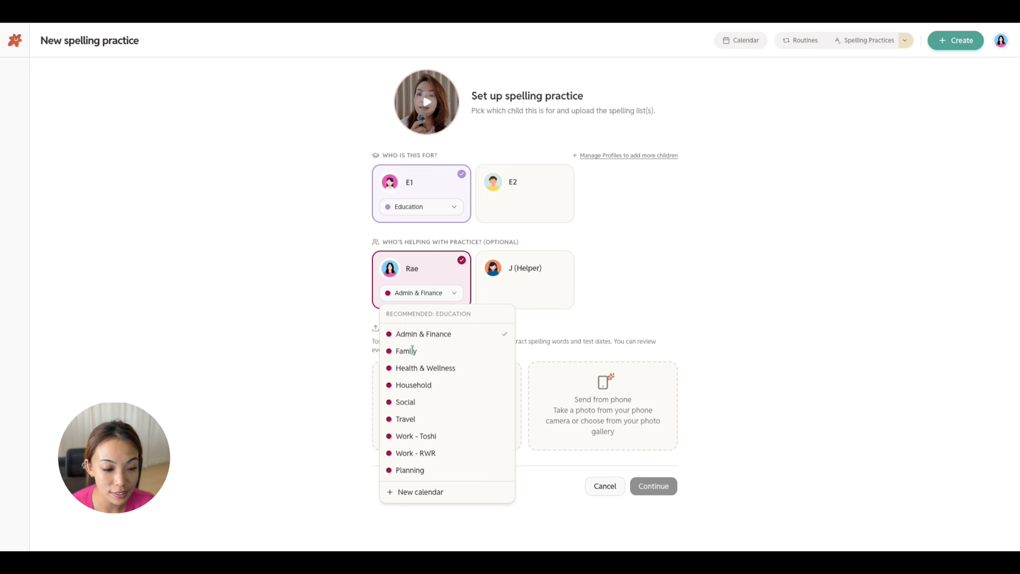
left_click(412, 350)
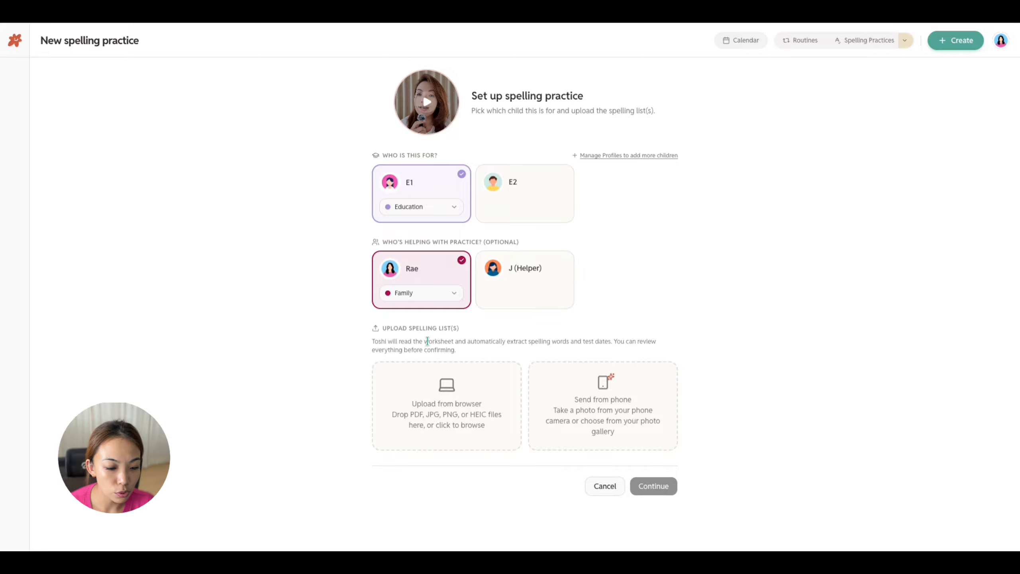
- Upload Term 3 Spelling List.jpg from the computer as the spelling list and continue to the schedule review
left_click(441, 399)
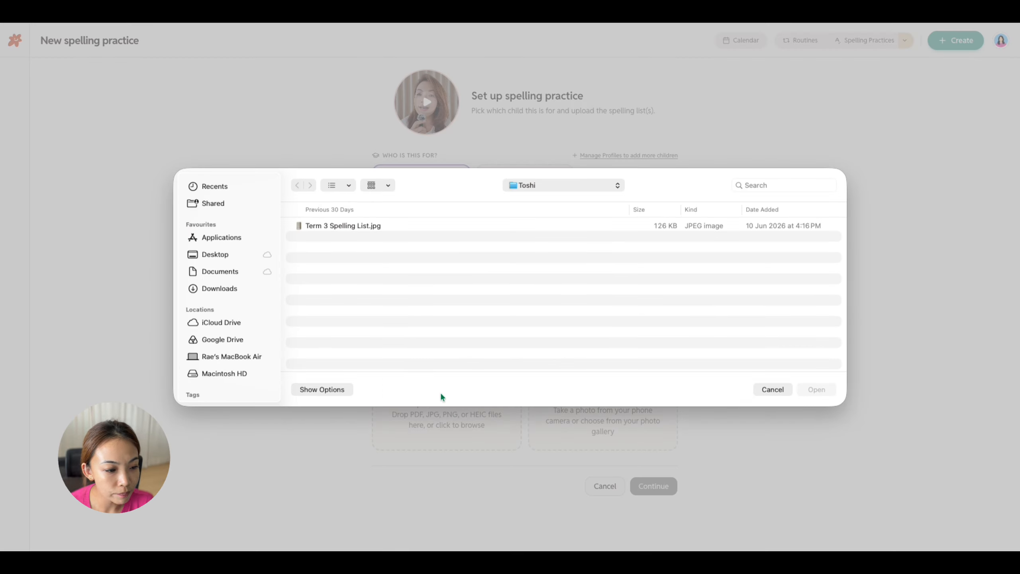
left_click(326, 227)
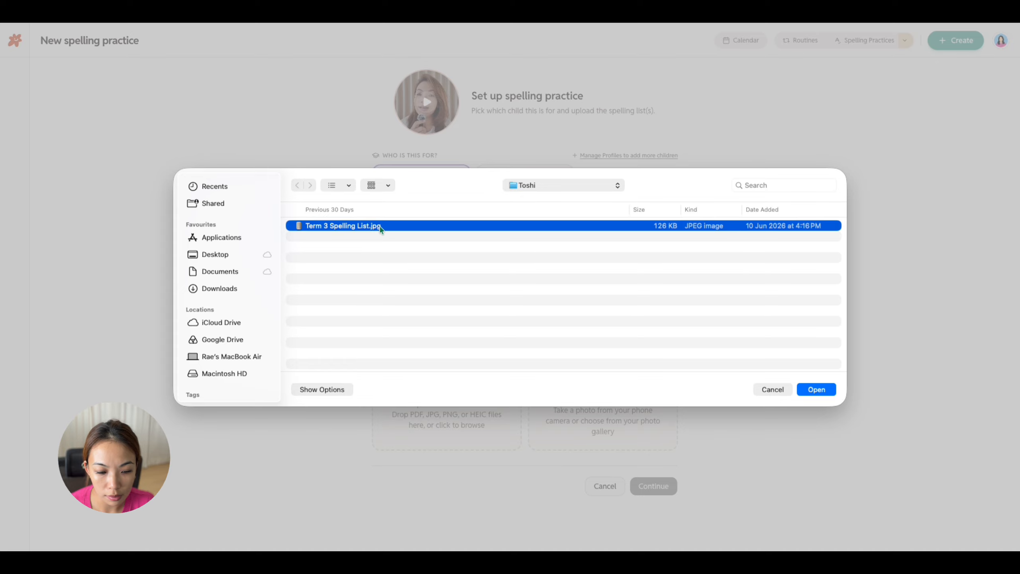
left_click(815, 392)
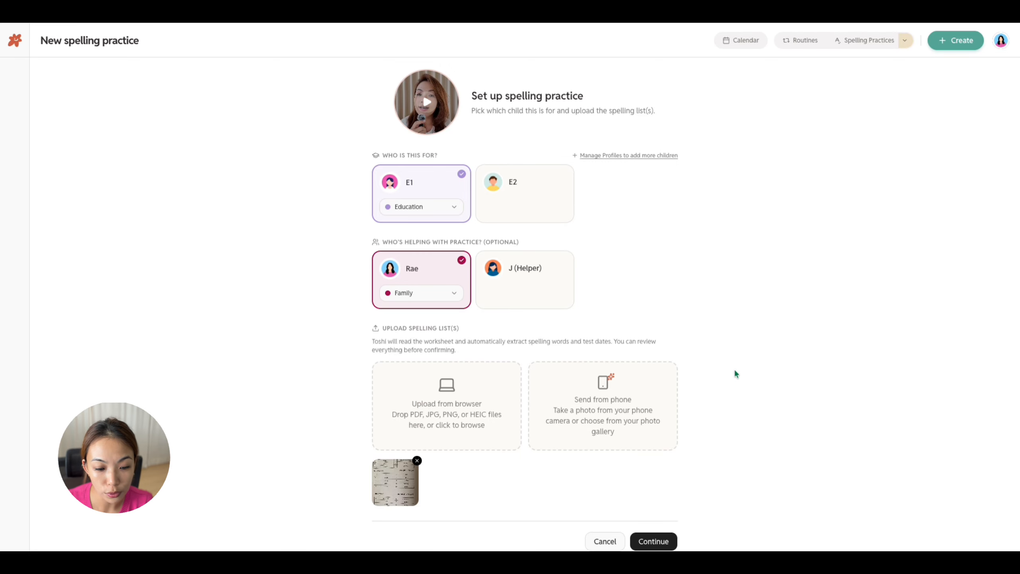
left_click(622, 402)
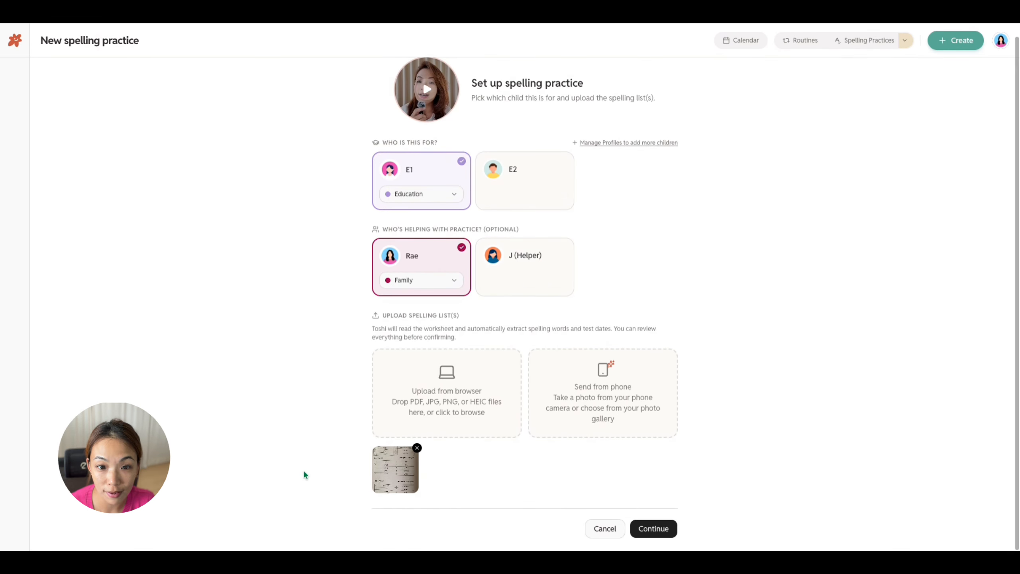
left_click(651, 528)
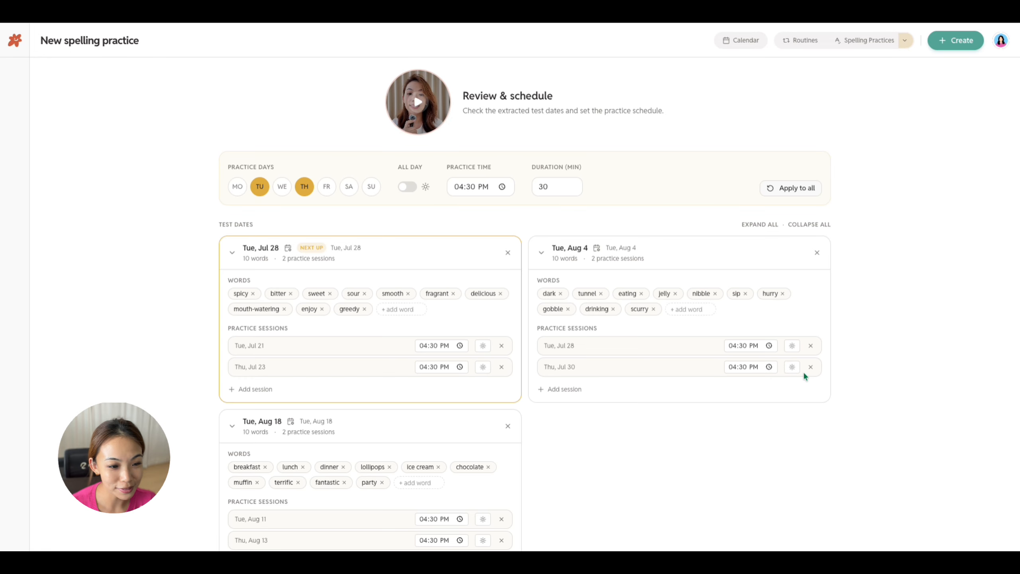
- Try the all-day option, turn it off again, and apply the Tuesday and Thursday 4:30 PM schedule to all practice sessions
scroll(502, 312, "down", 1)
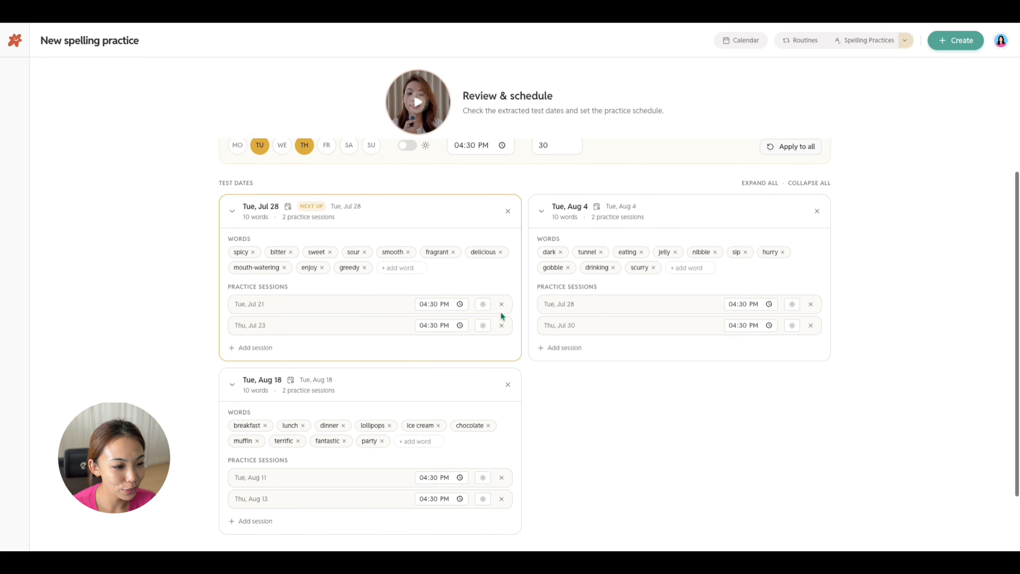
scroll(500, 311, "up", 1)
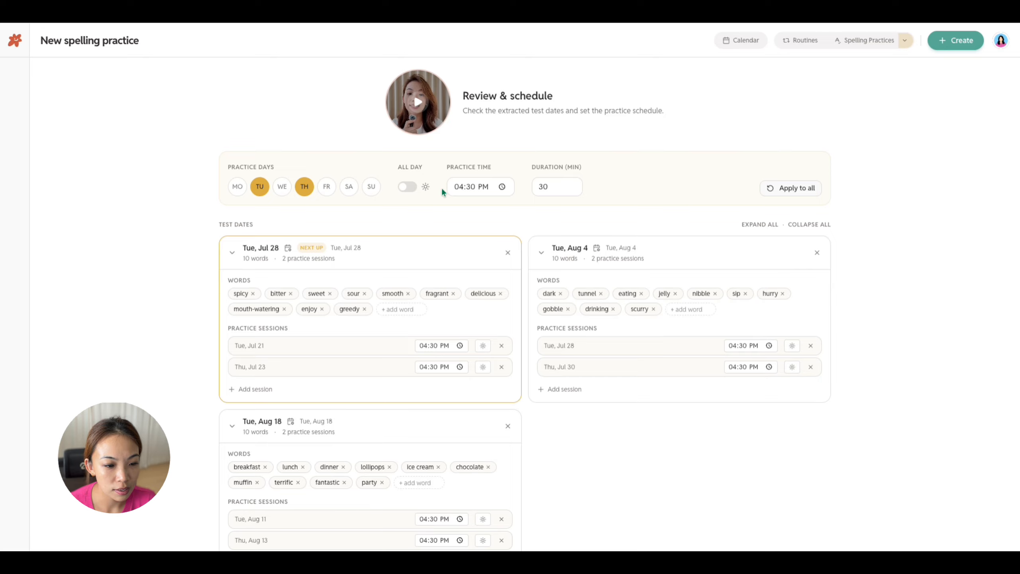
left_click(501, 187)
left_click(508, 182)
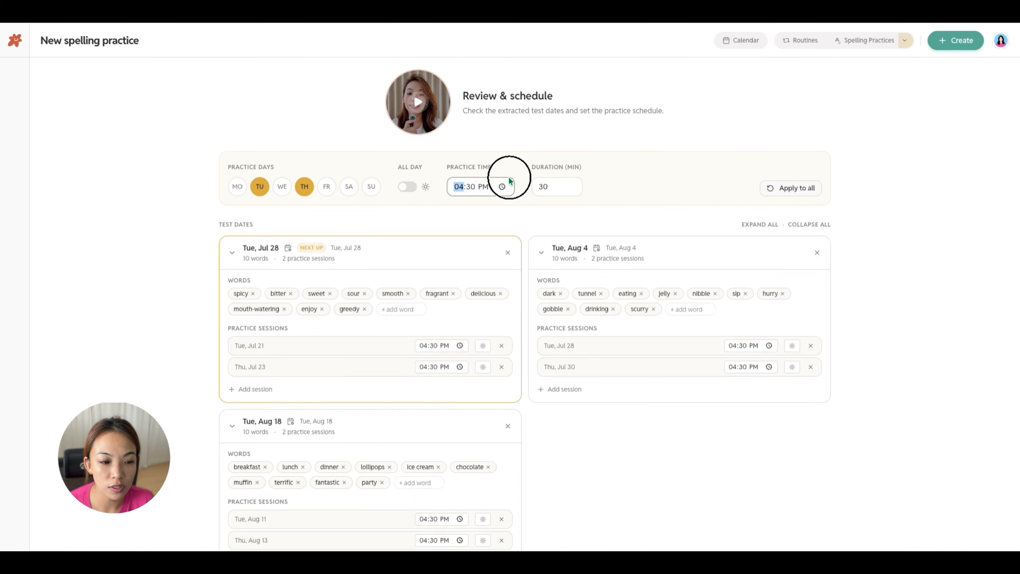
left_click(407, 187)
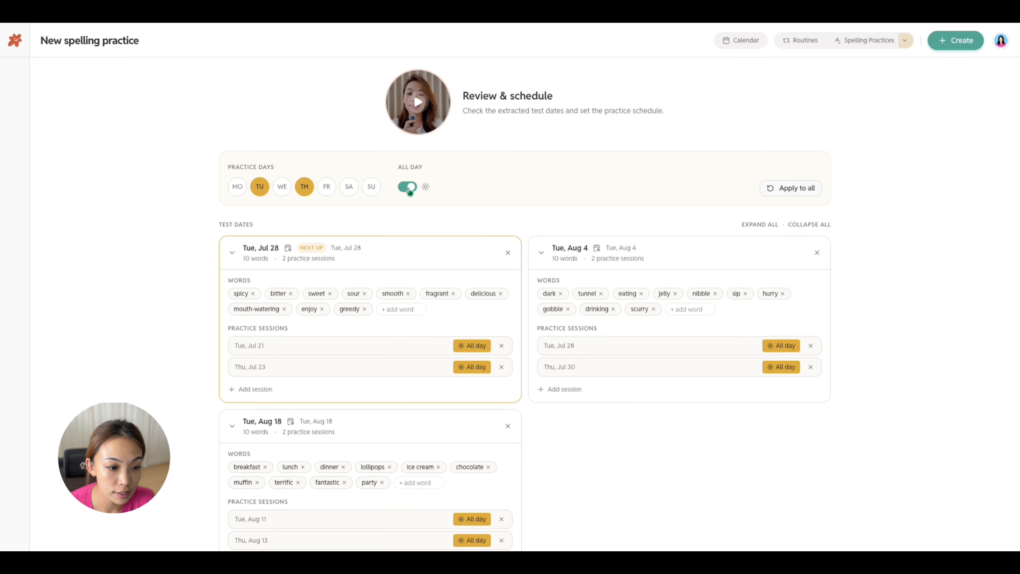
left_click(409, 188)
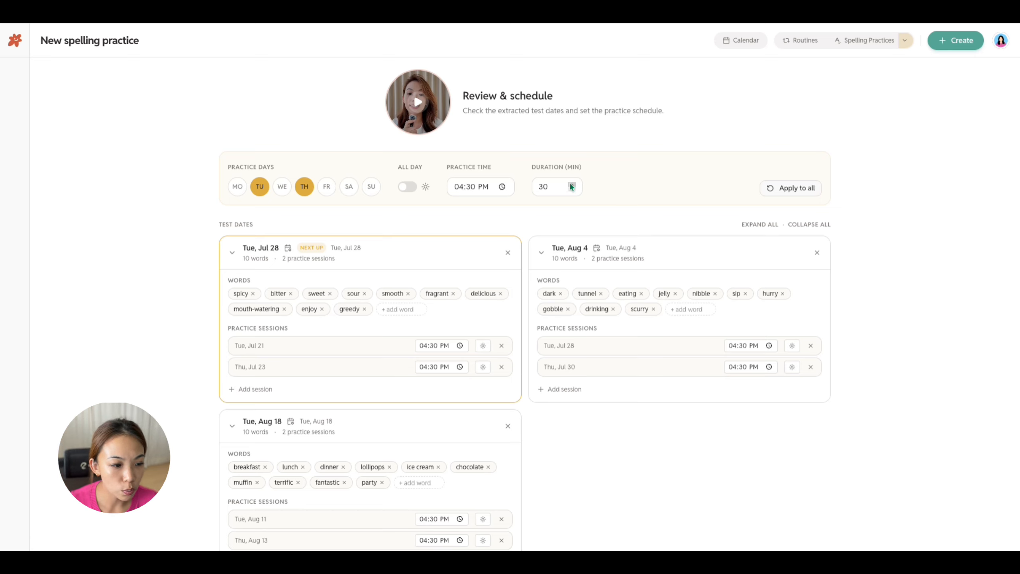
left_click(792, 187)
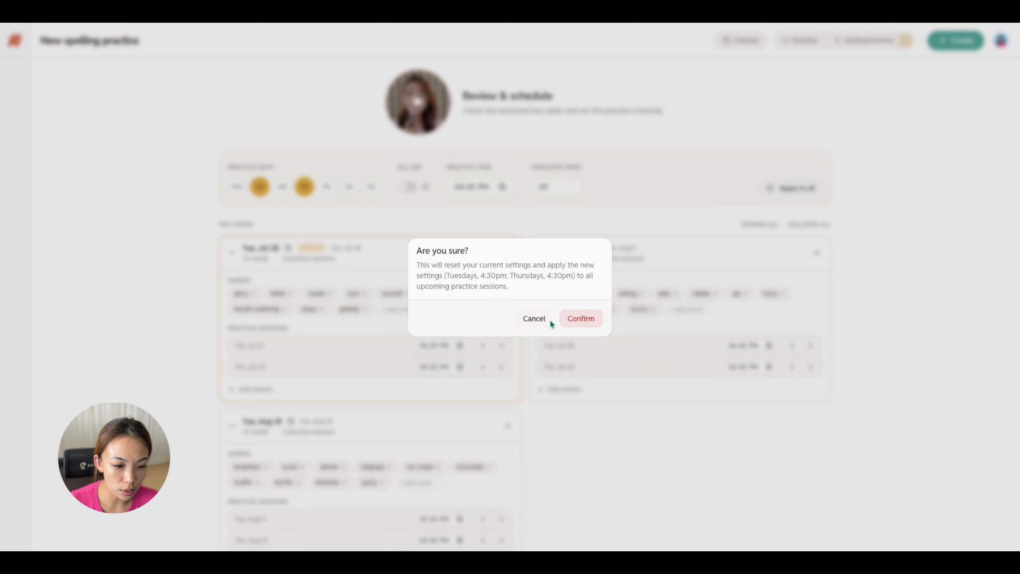
left_click(577, 317)
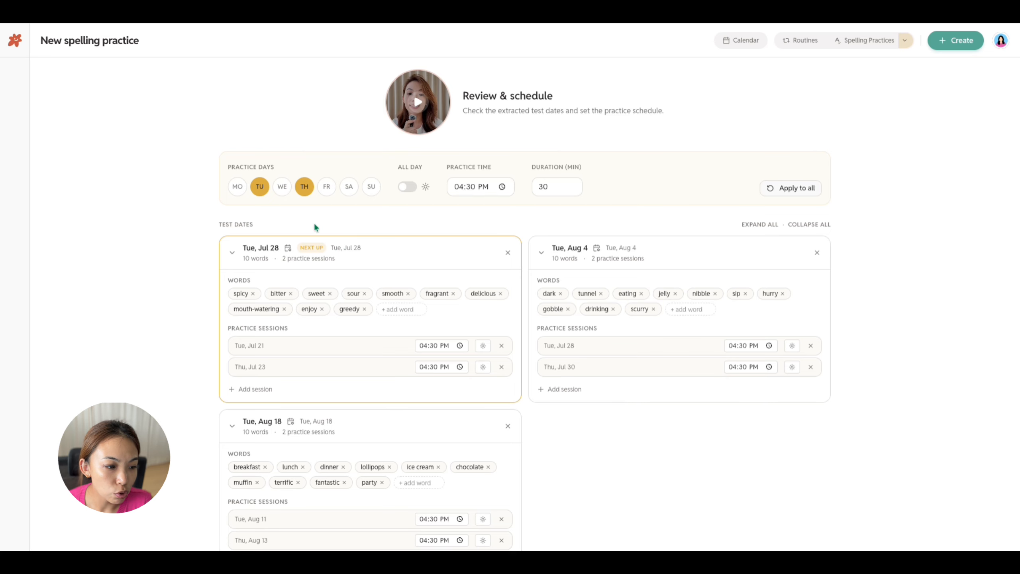
- Change the practice days to Monday and Friday and apply this schedule to all upcoming practice sessions
left_click(260, 186)
left_click(305, 186)
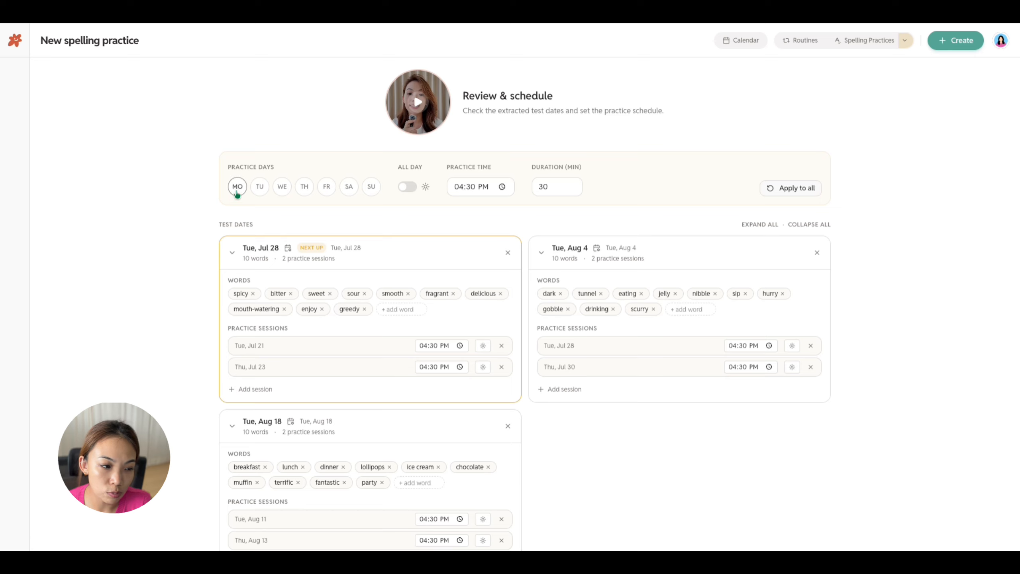
left_click(237, 189)
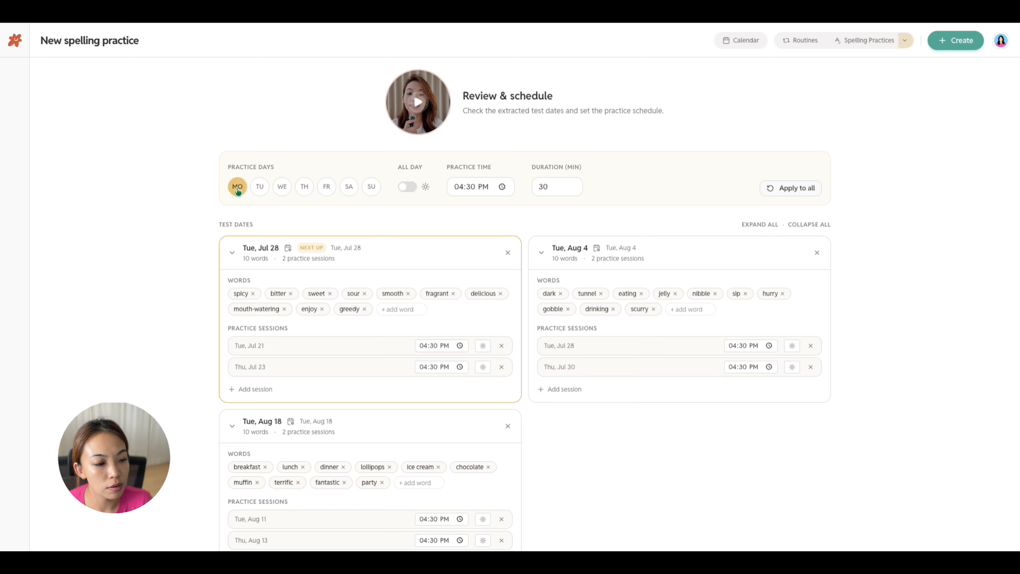
left_click(332, 196)
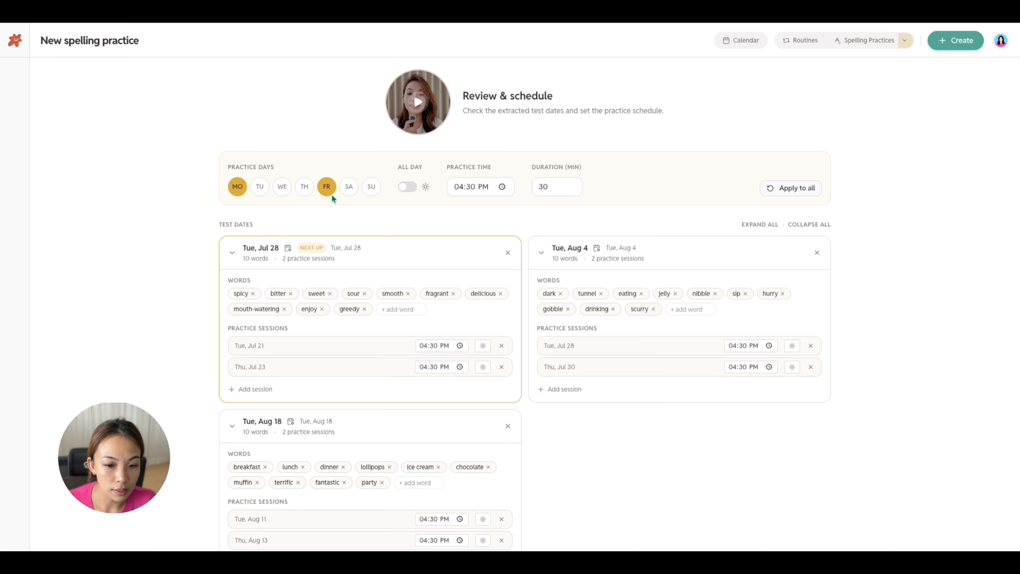
left_click(773, 187)
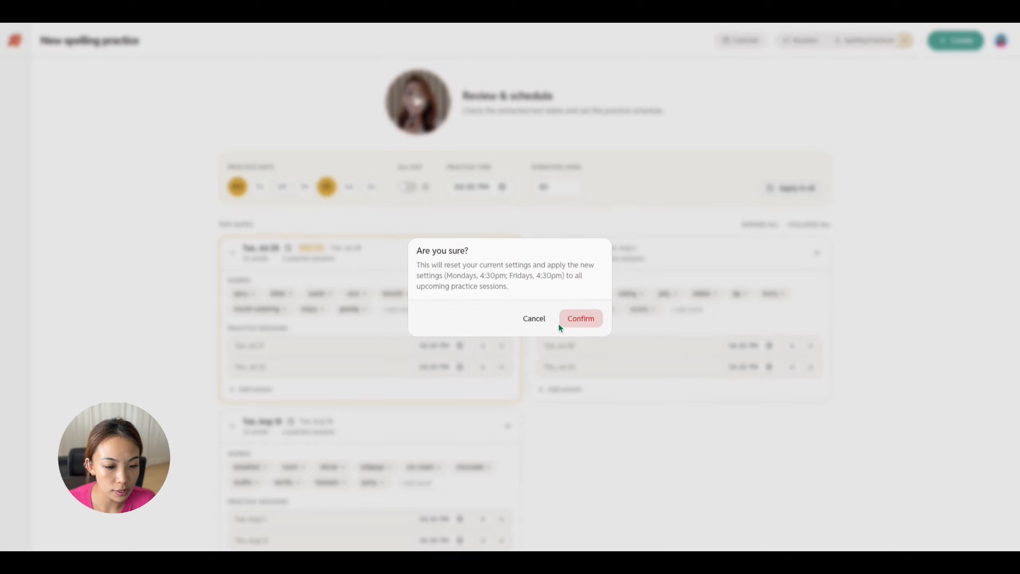
left_click(579, 318)
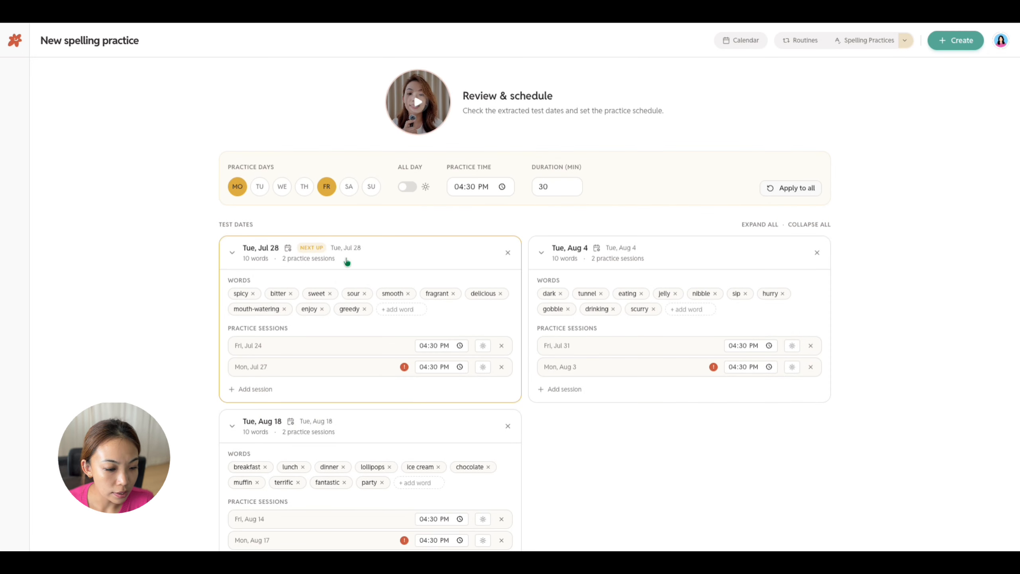
- Inspect the schedule conflict details for the Mon, Jul 27 practice session of the Jul 28 test
scroll(348, 261, "down", 1)
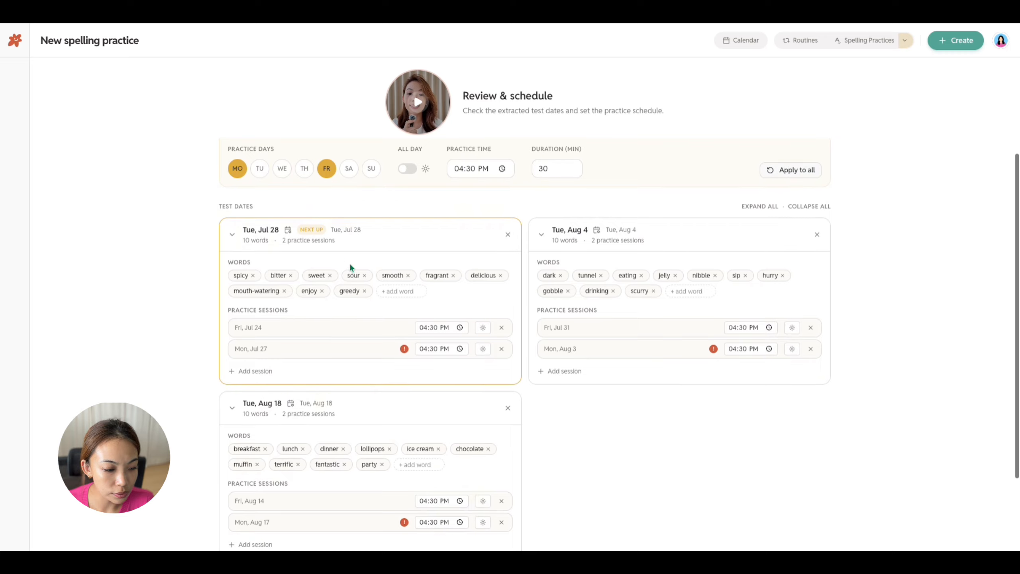
left_click(405, 349)
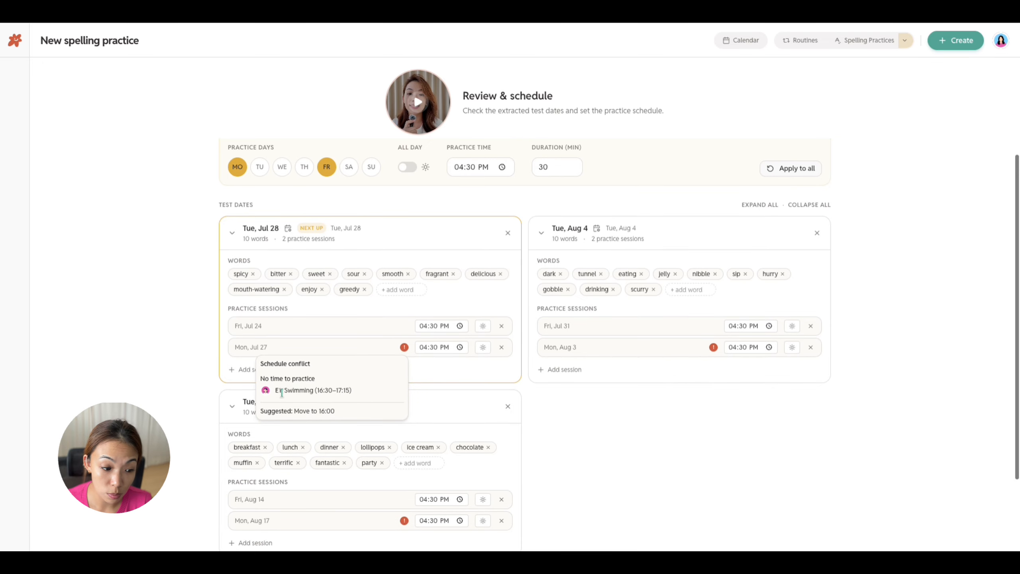
left_click_drag(274, 392, 357, 390)
left_click(357, 393)
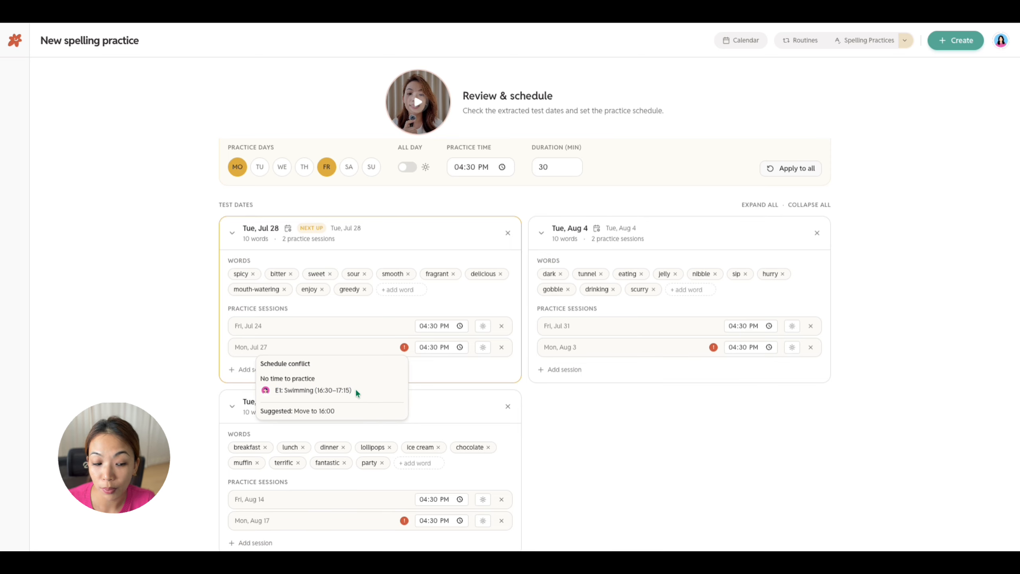
left_click(452, 384)
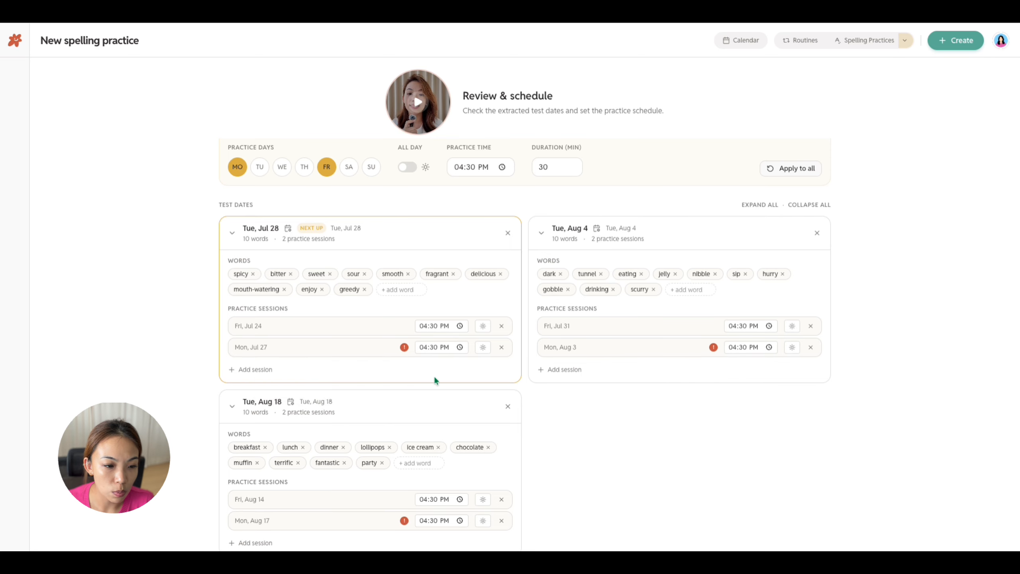
- Set the overall practice time to 07:30 PM and apply it to all practice sessions
left_click(438, 347)
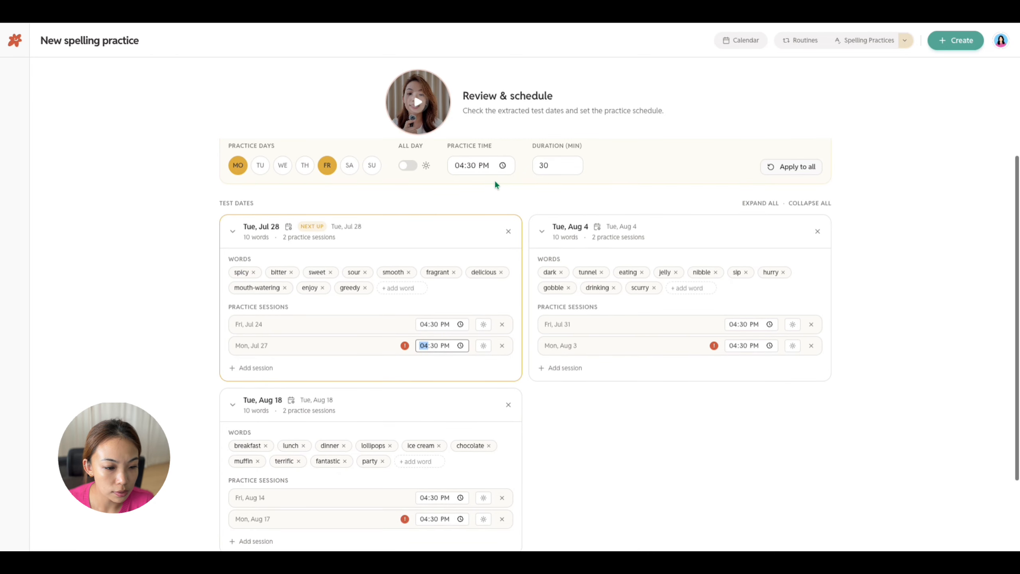
left_click(502, 167)
left_click(502, 166)
left_click(502, 166)
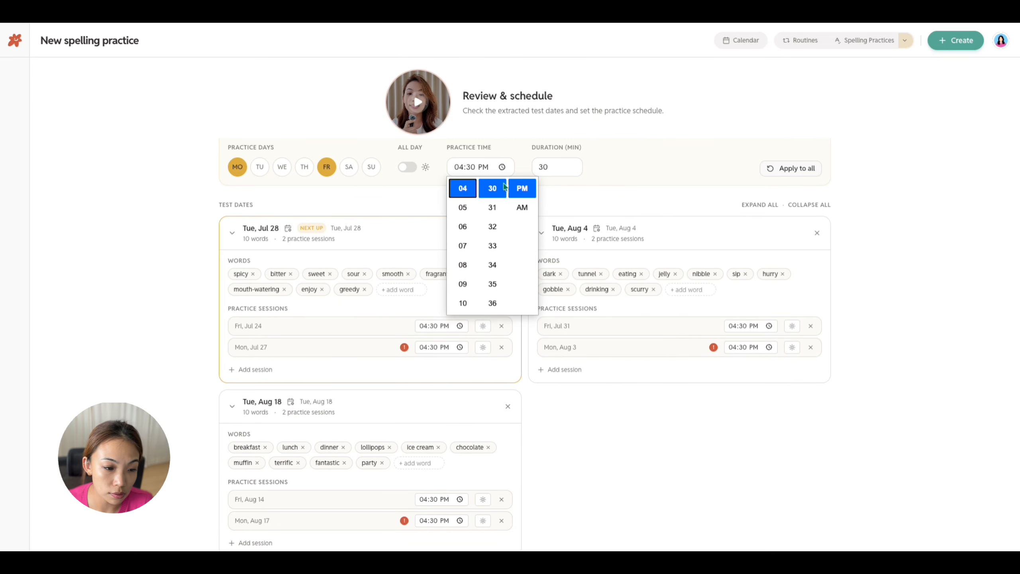
left_click(465, 249)
left_click(602, 200)
scroll(602, 200, "down", 1)
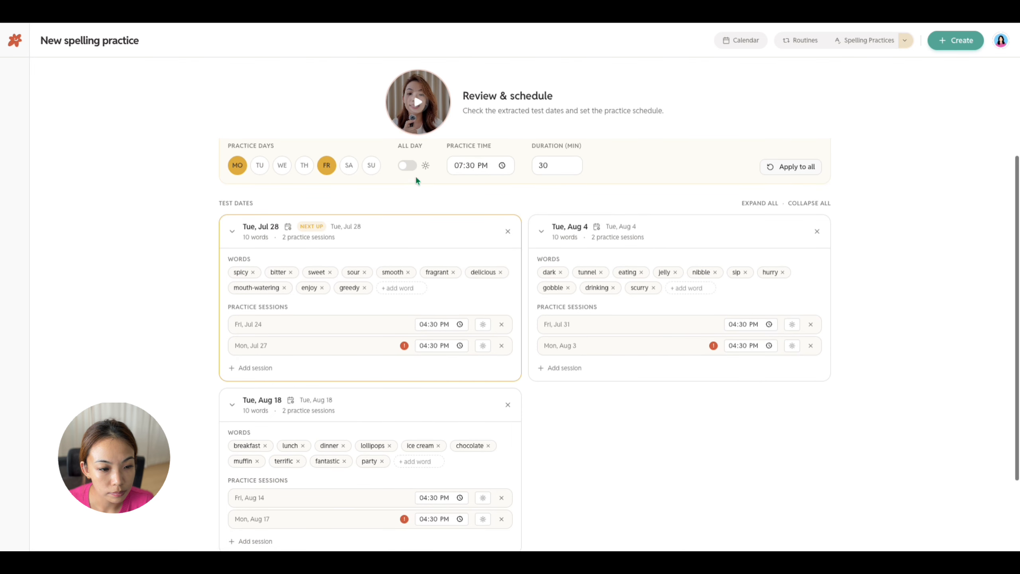
left_click(794, 172)
left_click(597, 315)
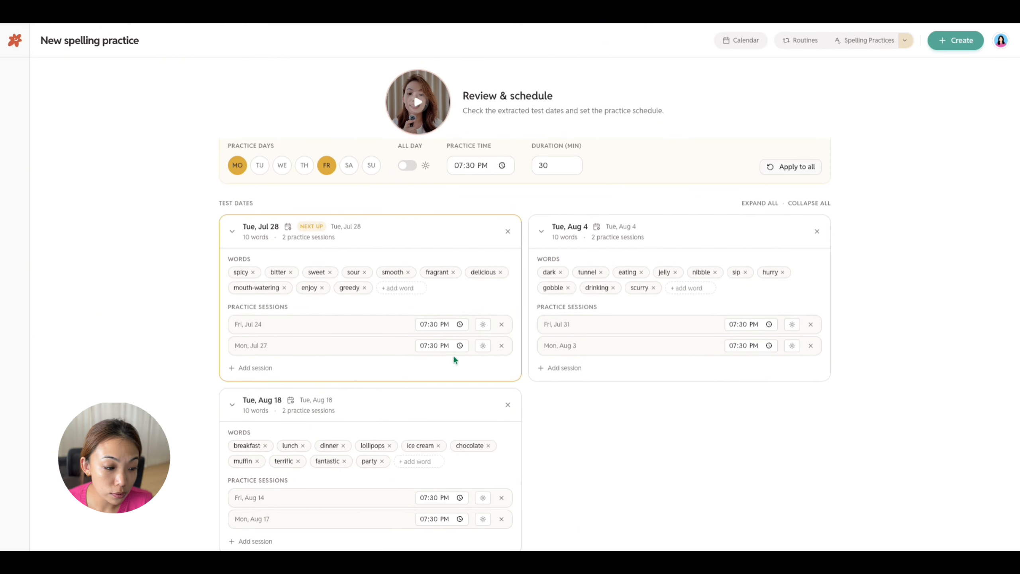
- Examine the individual time choices for the Mon, Jul 27 practice session without changing its time
left_click_drag(237, 323, 266, 344)
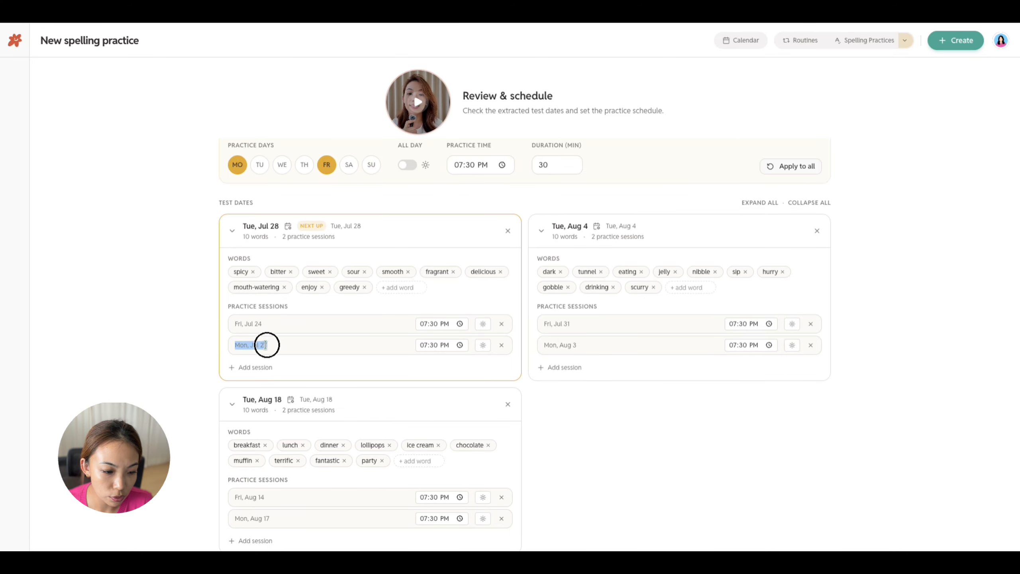
left_click(441, 345)
left_click(458, 345)
scroll(457, 344, "down", 1)
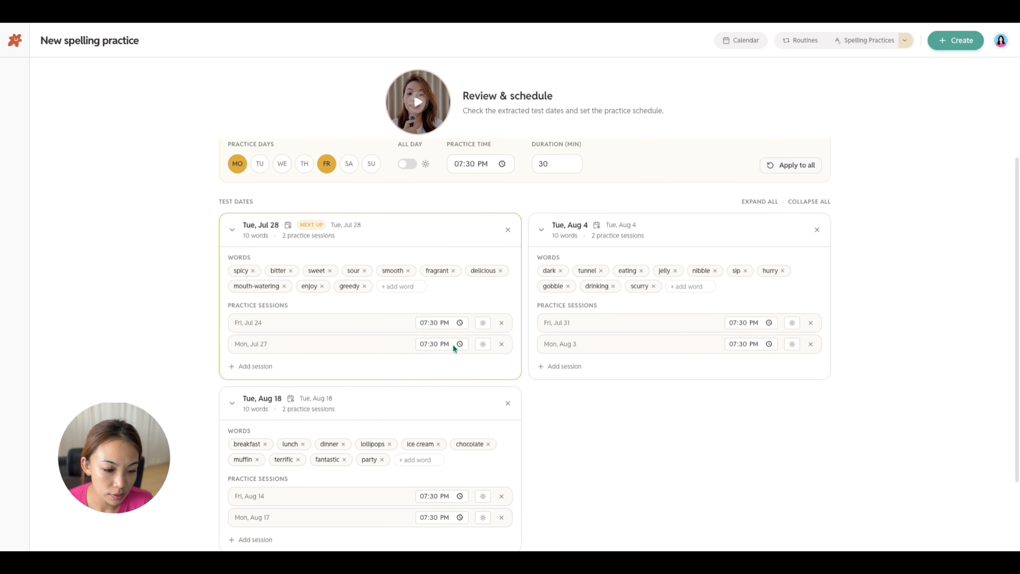
scroll(460, 343, "down", 1)
left_click(460, 342)
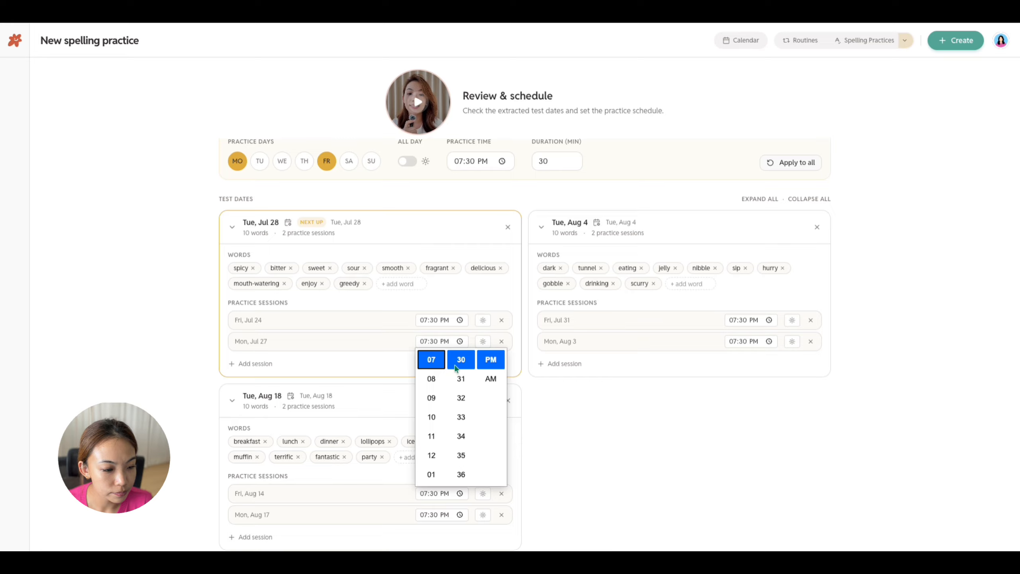
left_click(388, 344)
scroll(400, 341, "up", 1)
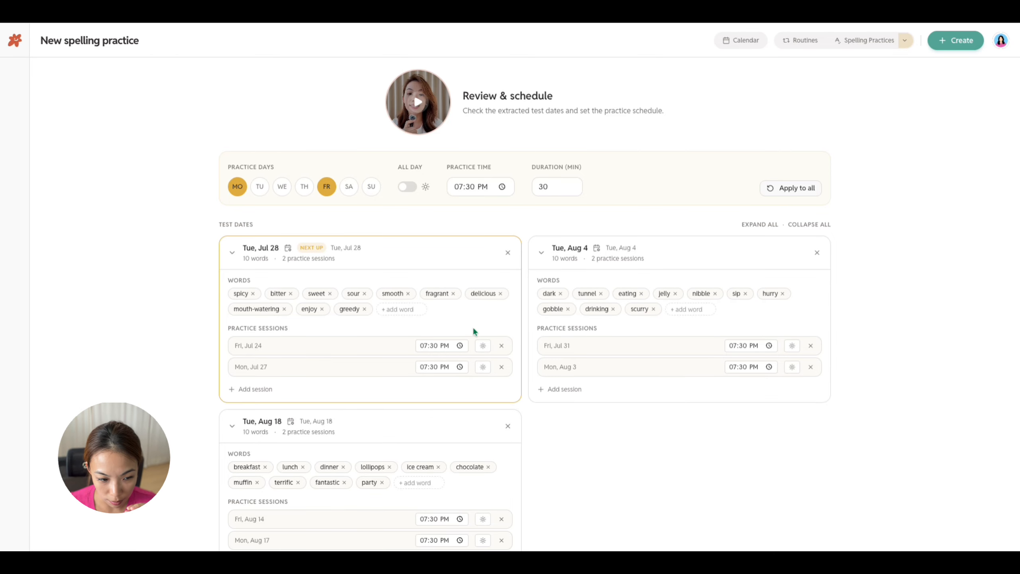
- Try entering "test" as an extra word for the Tue, Jul 28 test and clear the entry
left_click(393, 309)
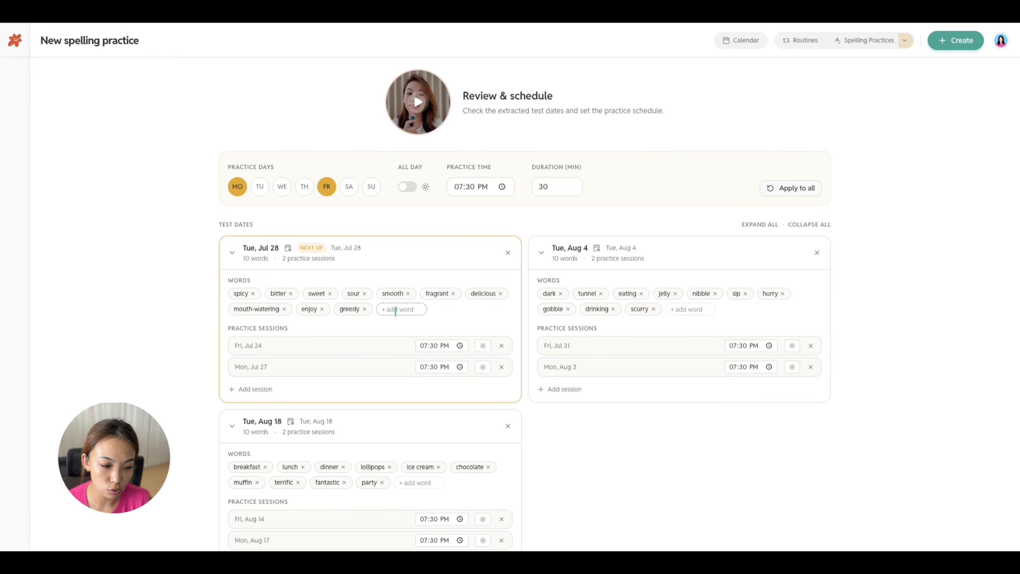
type("te")
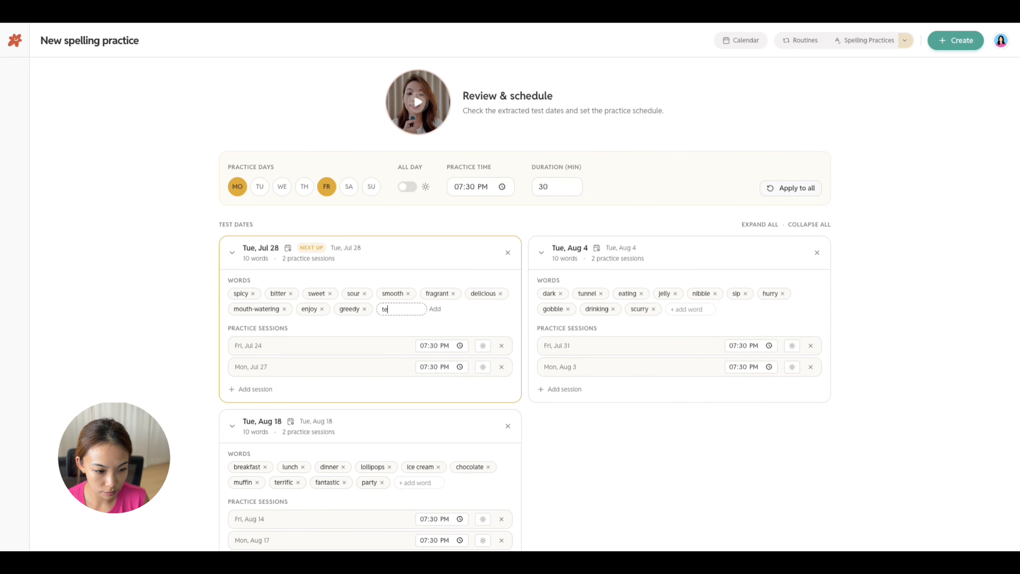
type("st")
double_click(409, 310)
key("BackSpace")
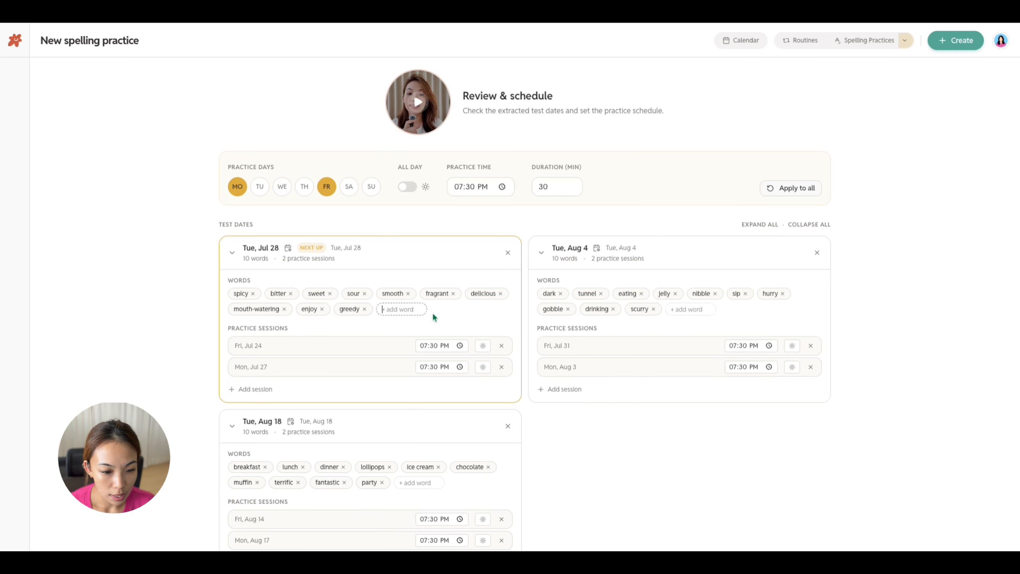
- Try adding a test date on Tue, Jun 30, 2026 and remove that date from the schedule again
scroll(421, 318, "down", 2)
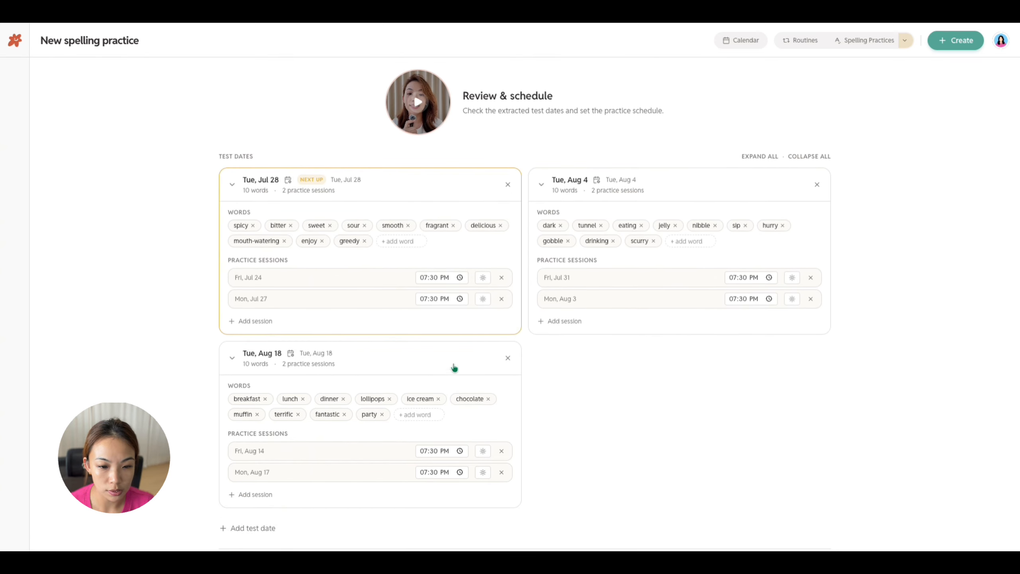
scroll(657, 362, "down", 1)
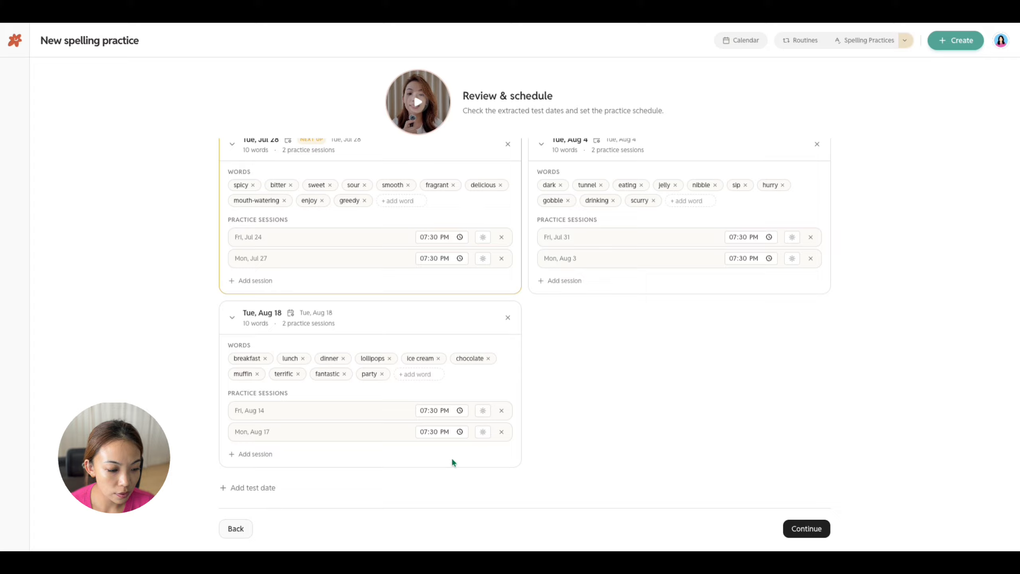
scroll(264, 494, "up", 1)
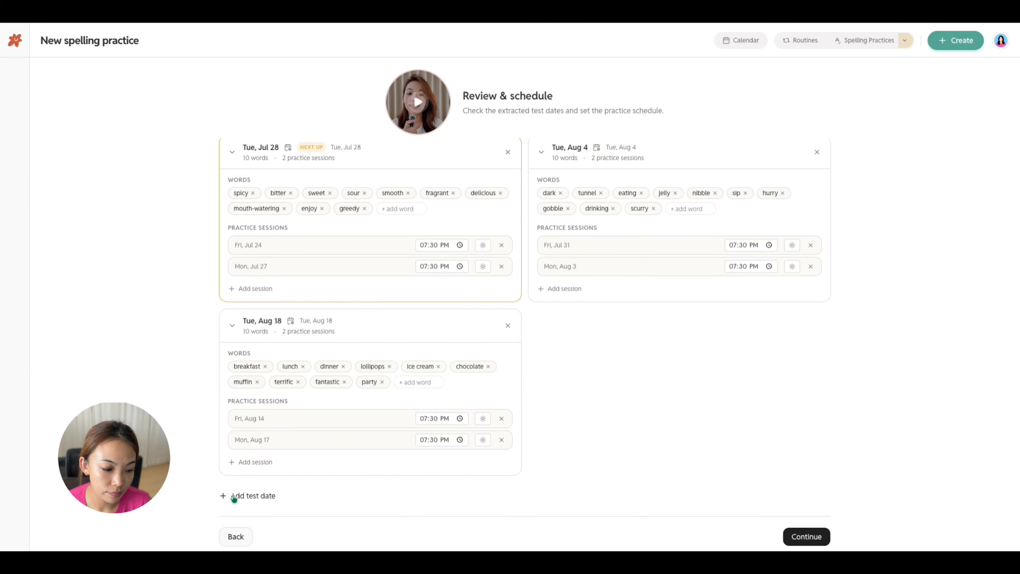
left_click(236, 496)
left_click(247, 501)
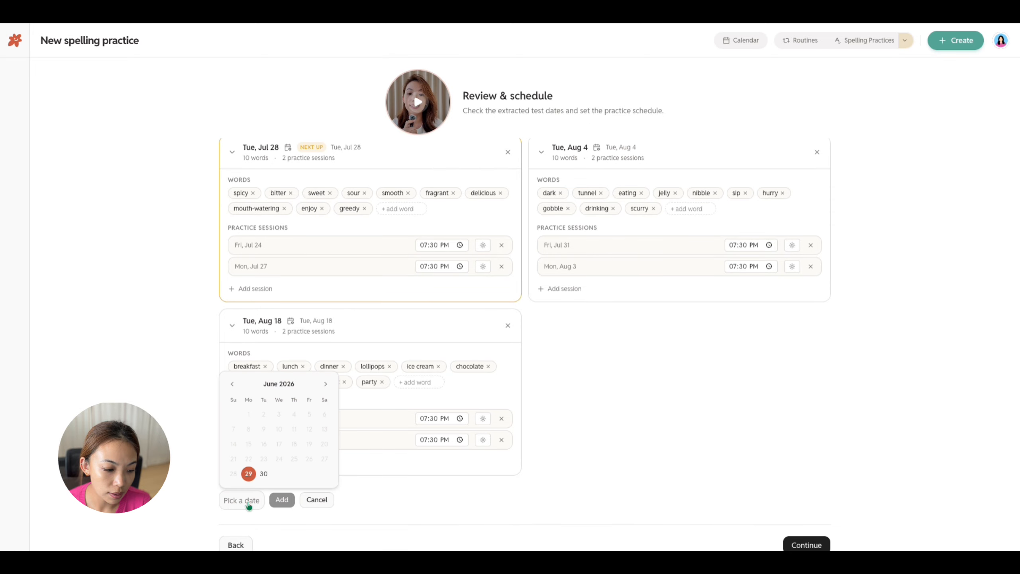
left_click(262, 479)
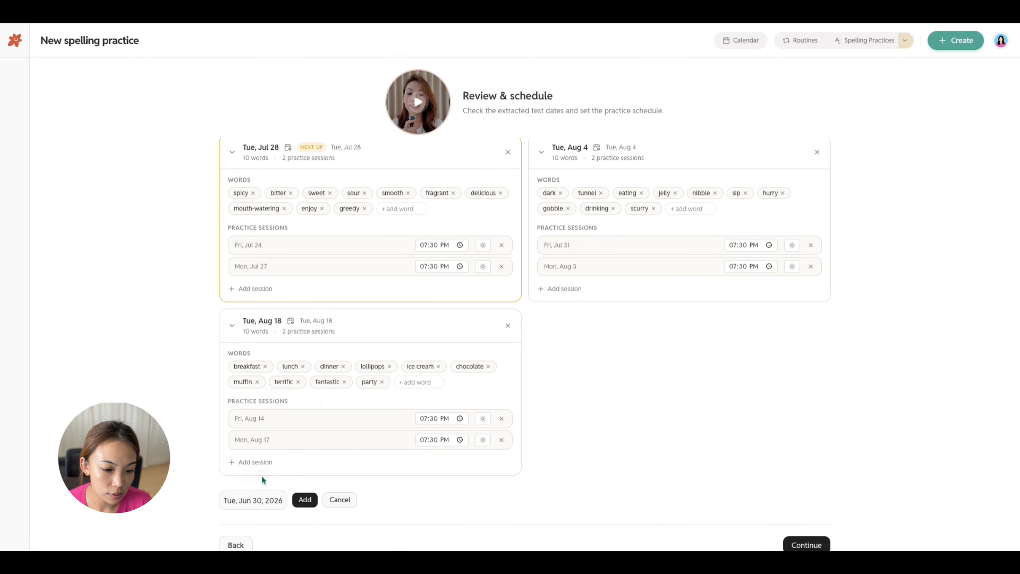
left_click(304, 499)
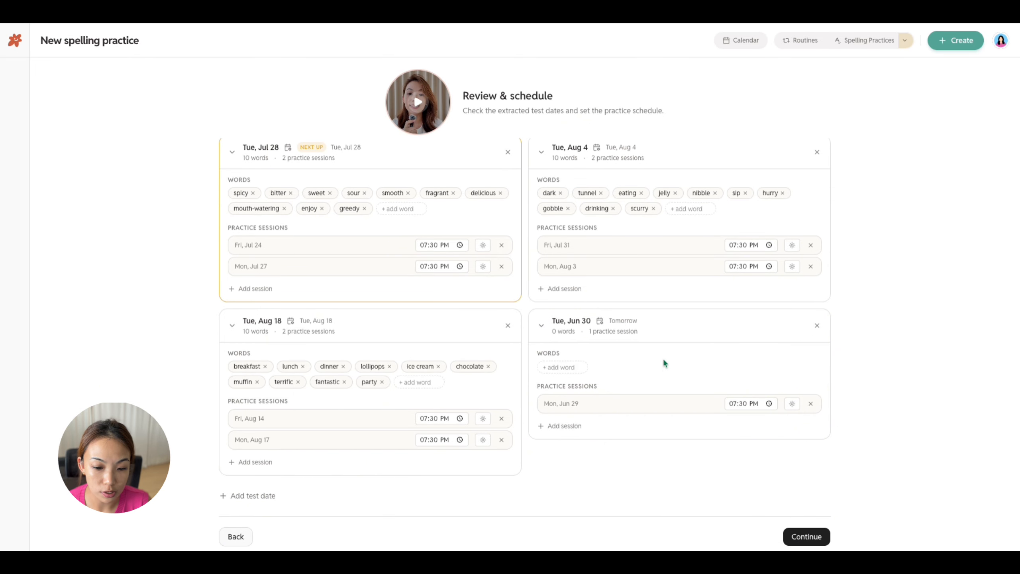
left_click(817, 327)
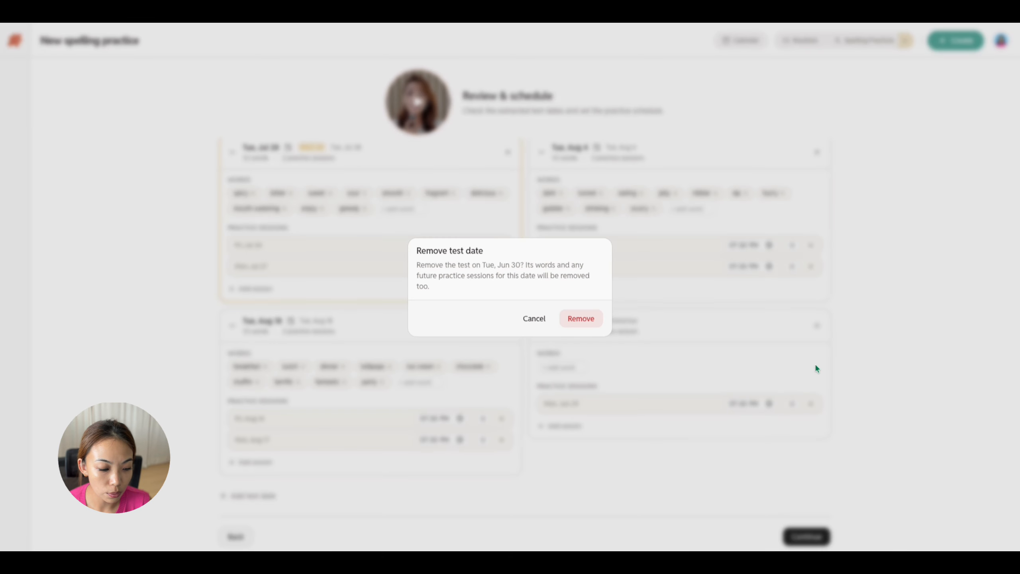
left_click(572, 318)
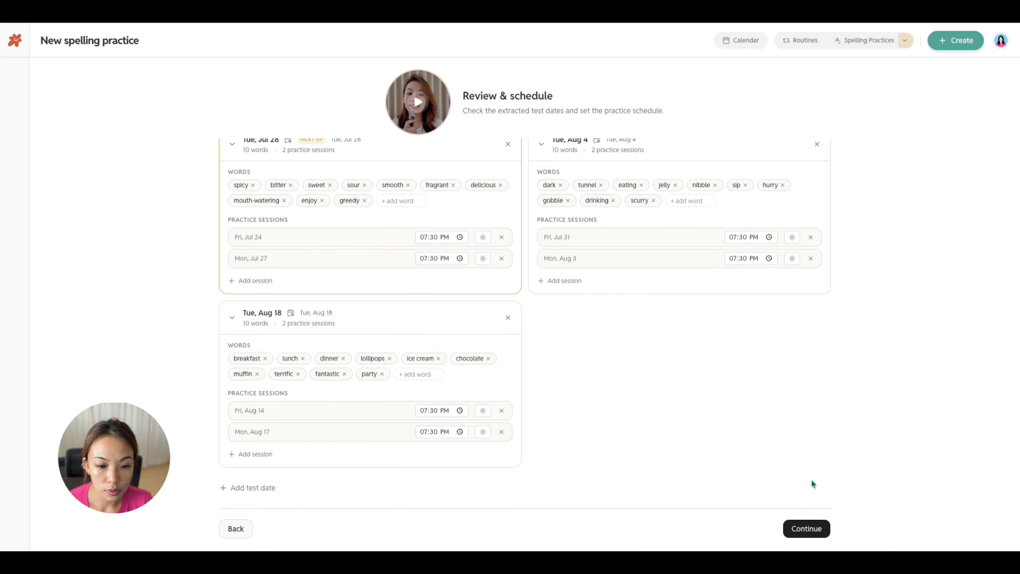
- Continue to the name and reminder settings and rename the routine "E1's Term 3 Spelling Practice"
scroll(811, 478, "up", 2)
scroll(811, 476, "down", 1)
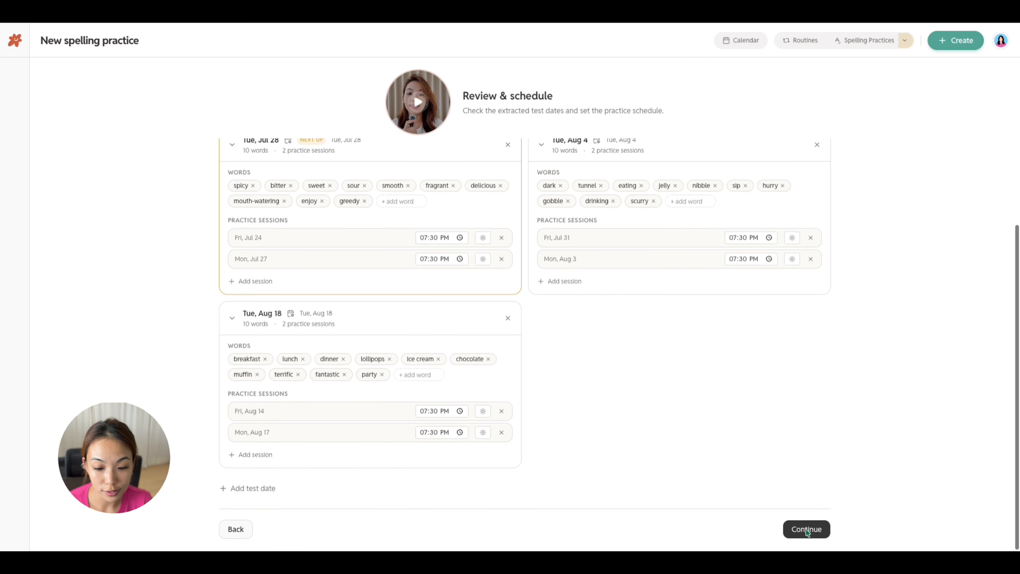
left_click(806, 529)
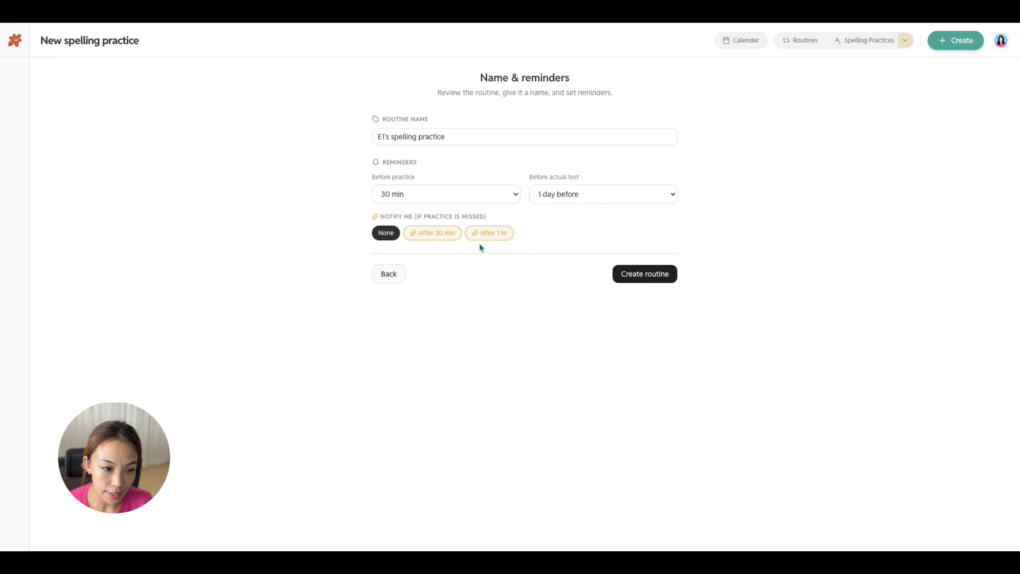
left_click(451, 137)
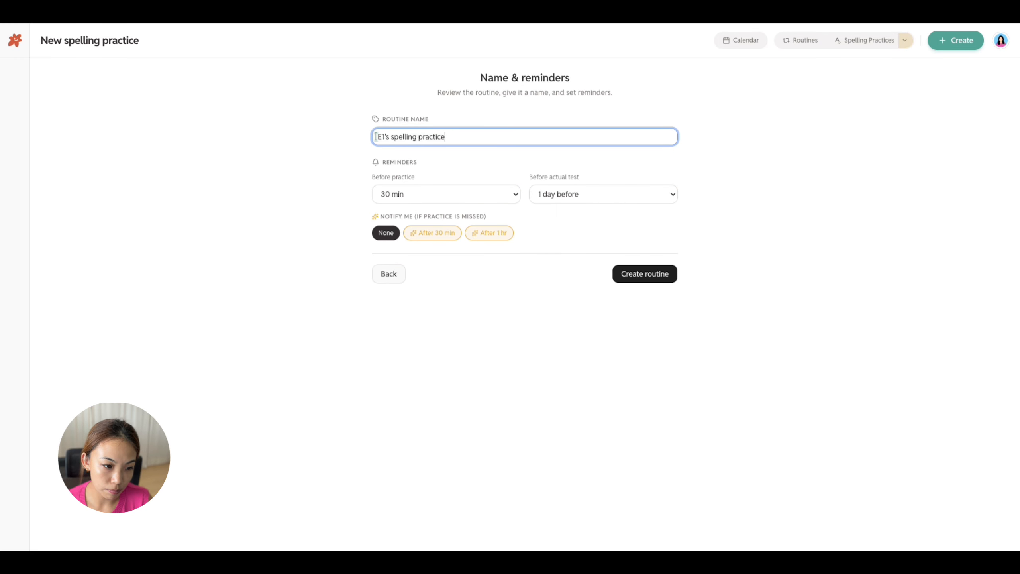
left_click(391, 137)
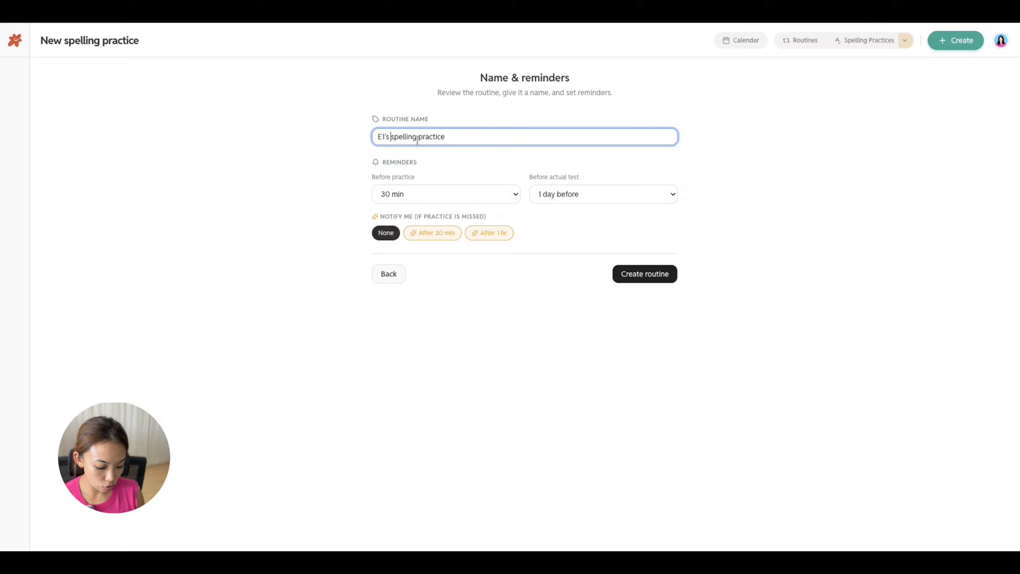
type("Term 3")
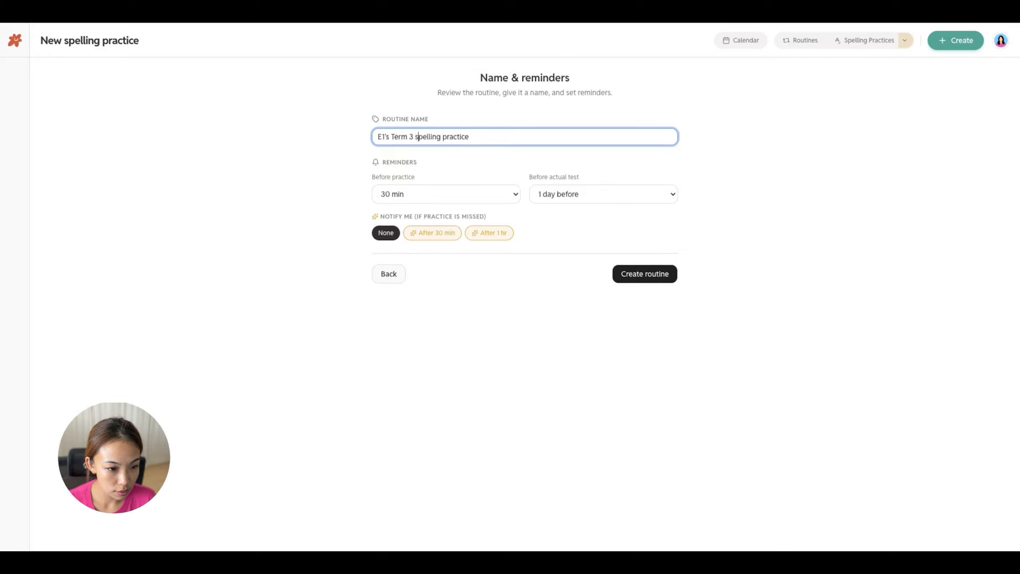
key("Delete")
type("S")
left_click(450, 139)
key("BackSpace")
type("P")
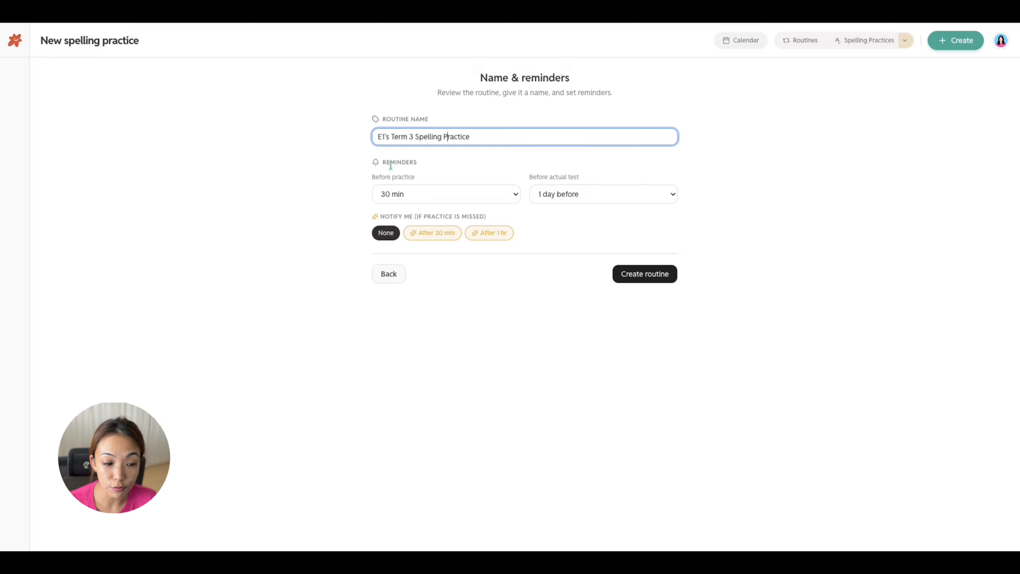
- Examine the reminder choices offered before practice and before the actual test, keeping 30 min and 1 day before
left_click(415, 195)
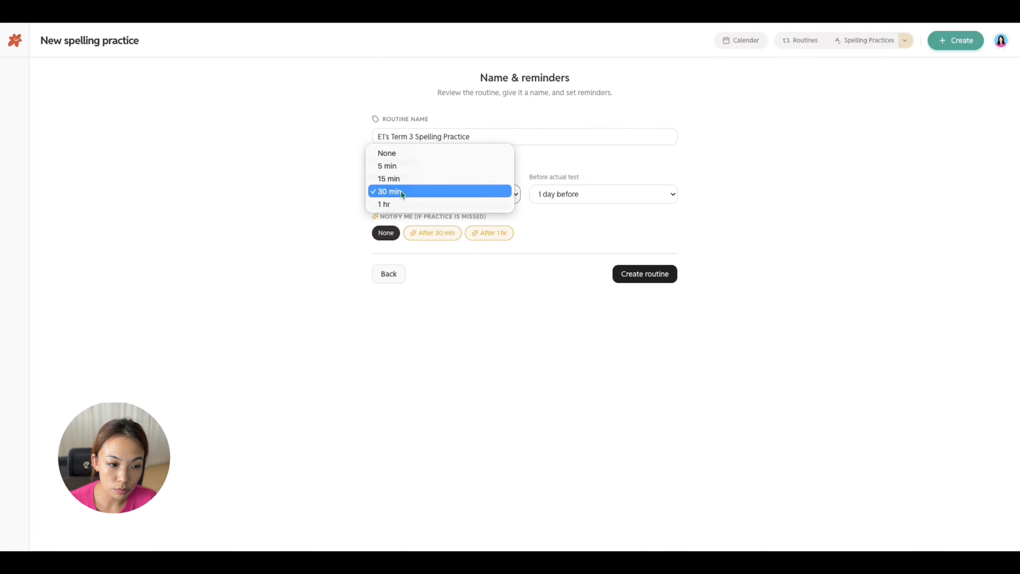
left_click(581, 155)
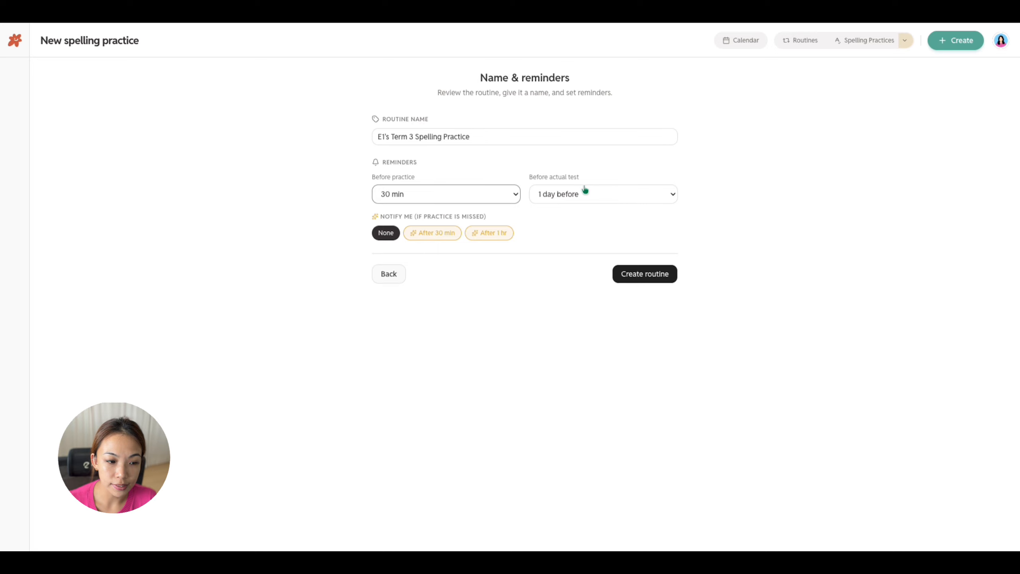
left_click(602, 192)
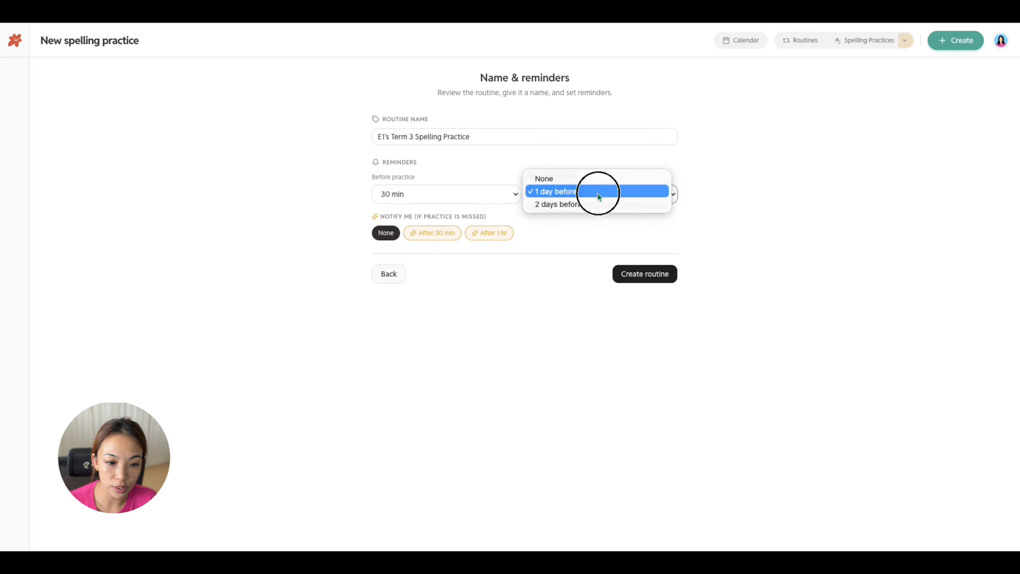
left_click(598, 193)
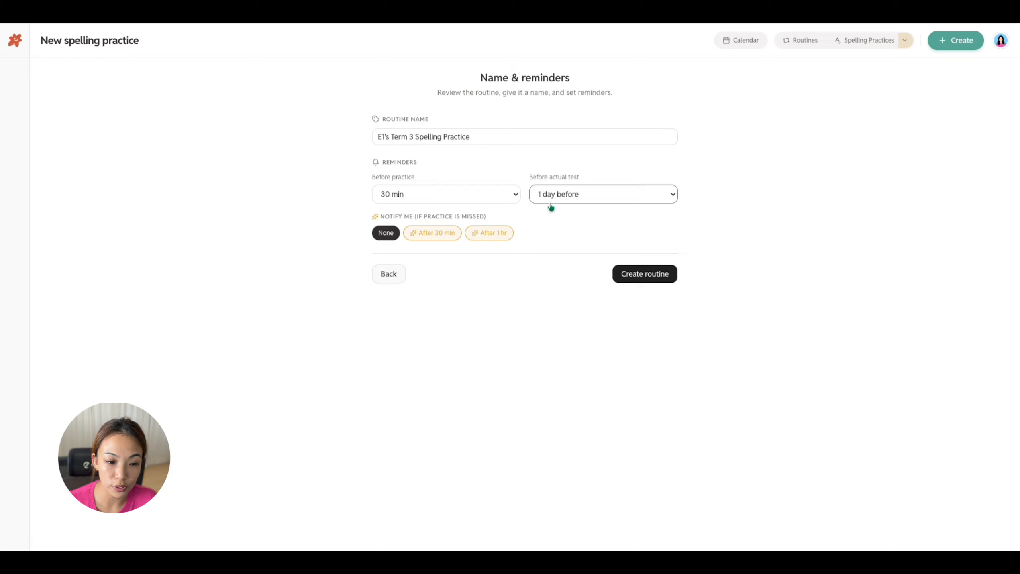
left_click_drag(536, 177, 566, 177)
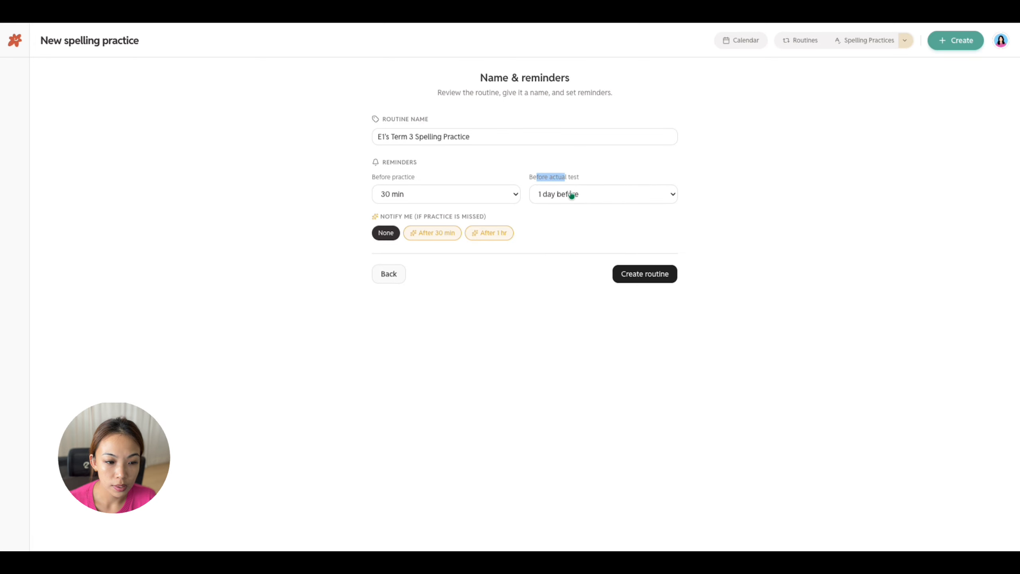
left_click(563, 192)
left_click(479, 165)
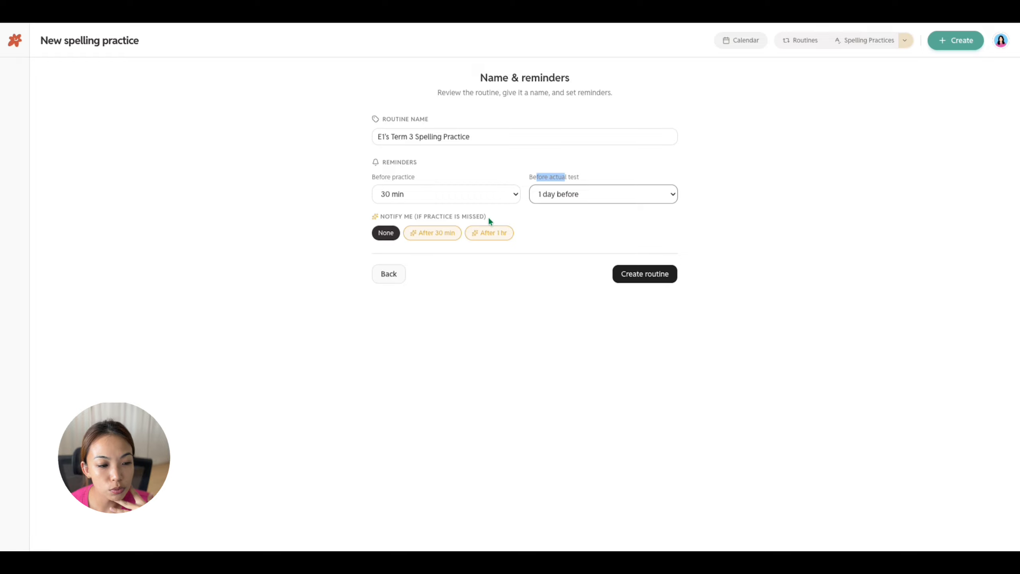
- Try the After 30 min notification for missed practice and set it back to None
left_click(366, 211)
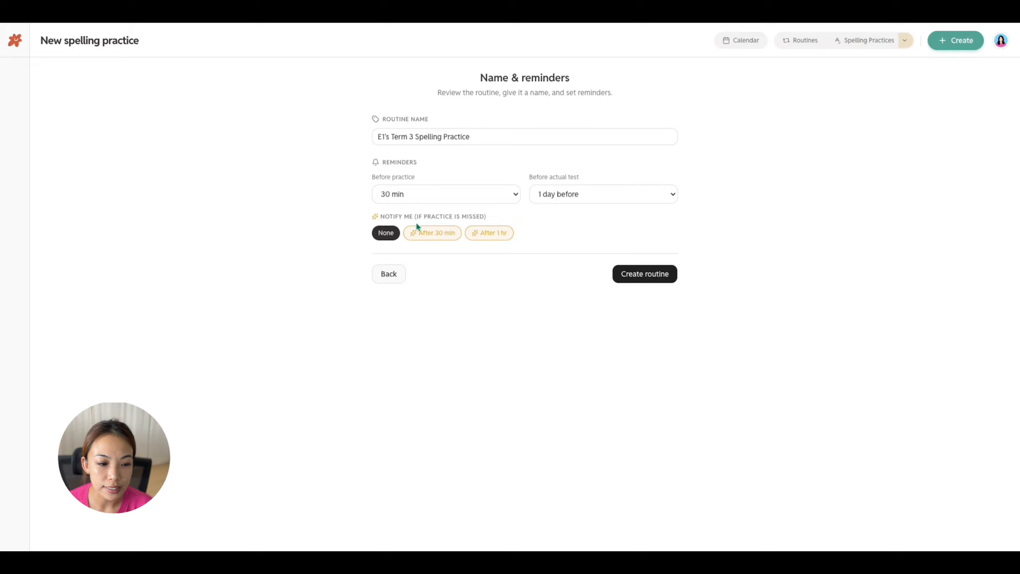
left_click(418, 237)
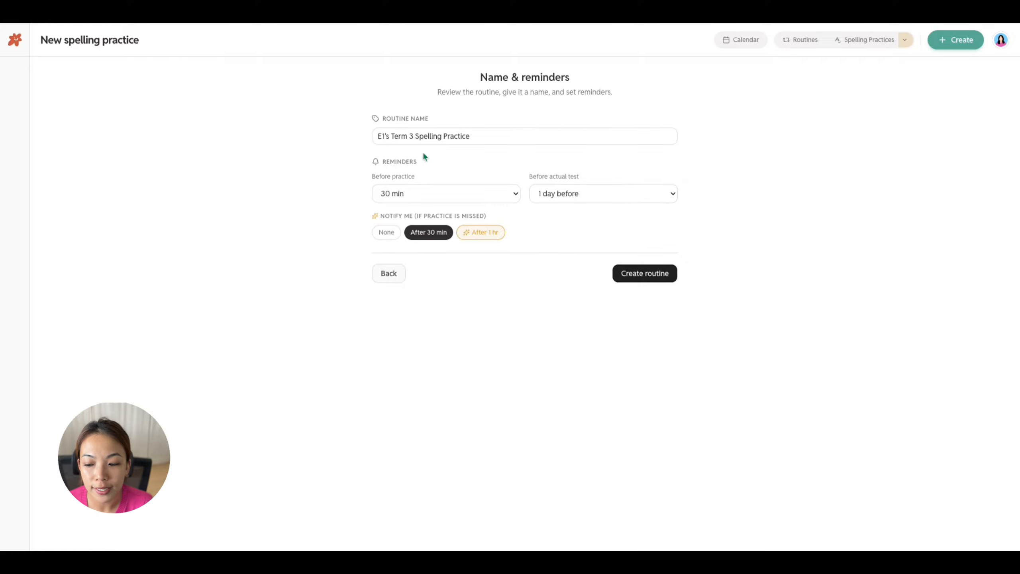
scroll(423, 153, "up", 1)
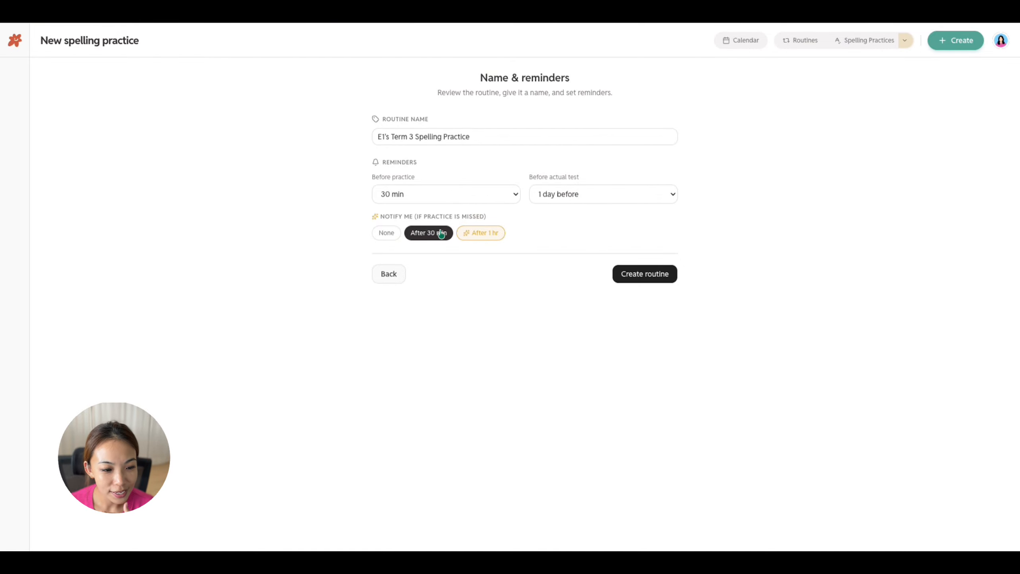
left_click(386, 232)
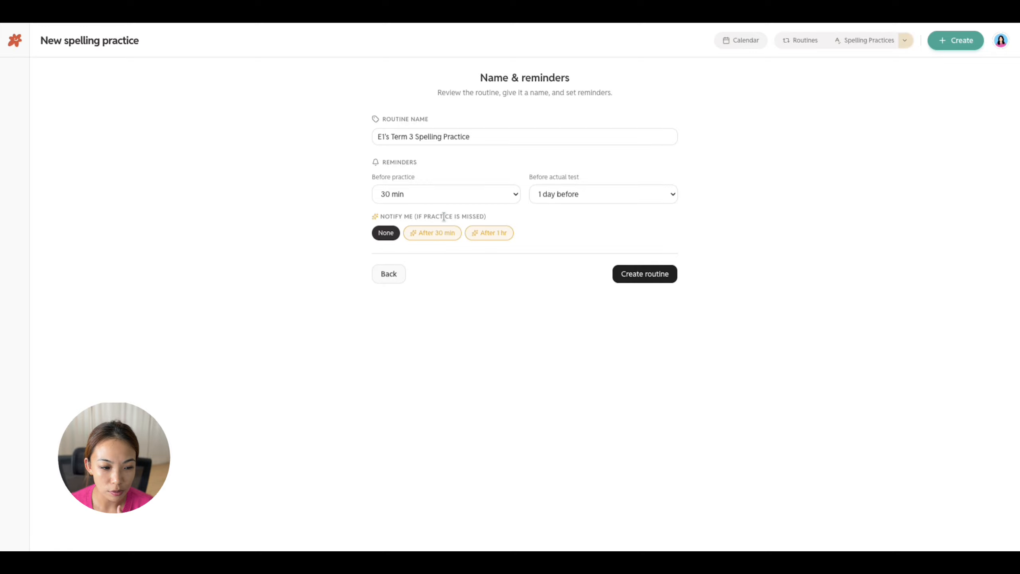
- Create the spelling practice routine and go to the calendar
left_click(645, 278)
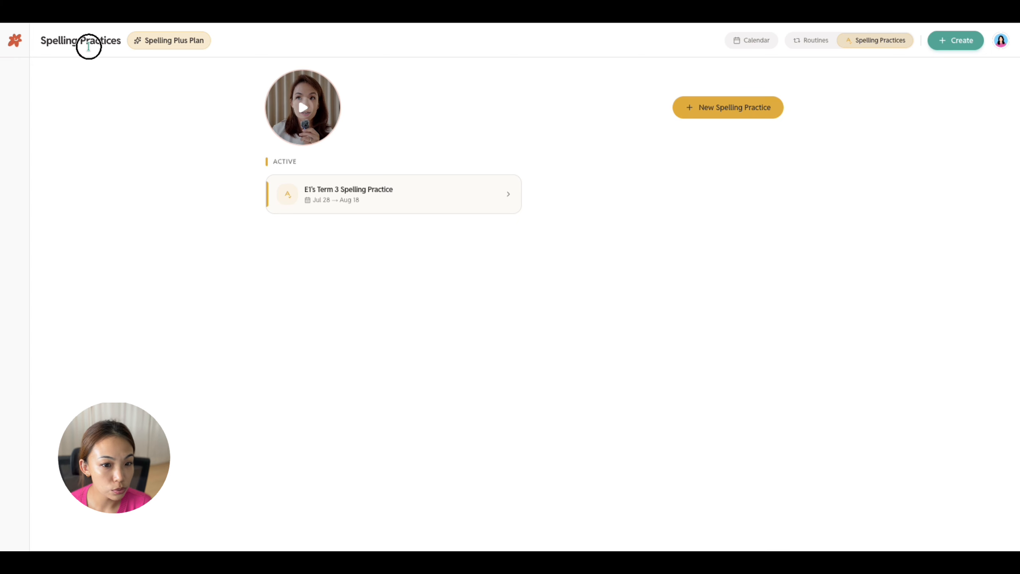
left_click(751, 41)
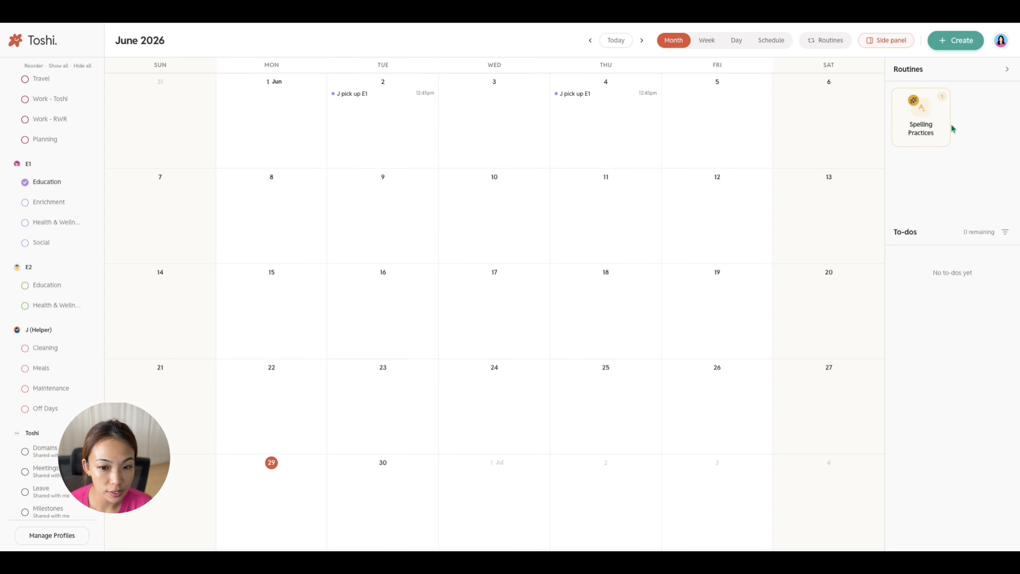
- Open the Term 3 spelling routine, view the words and sessions of the Aug 4 test, and return to the calendar
left_click(921, 119)
left_click(356, 202)
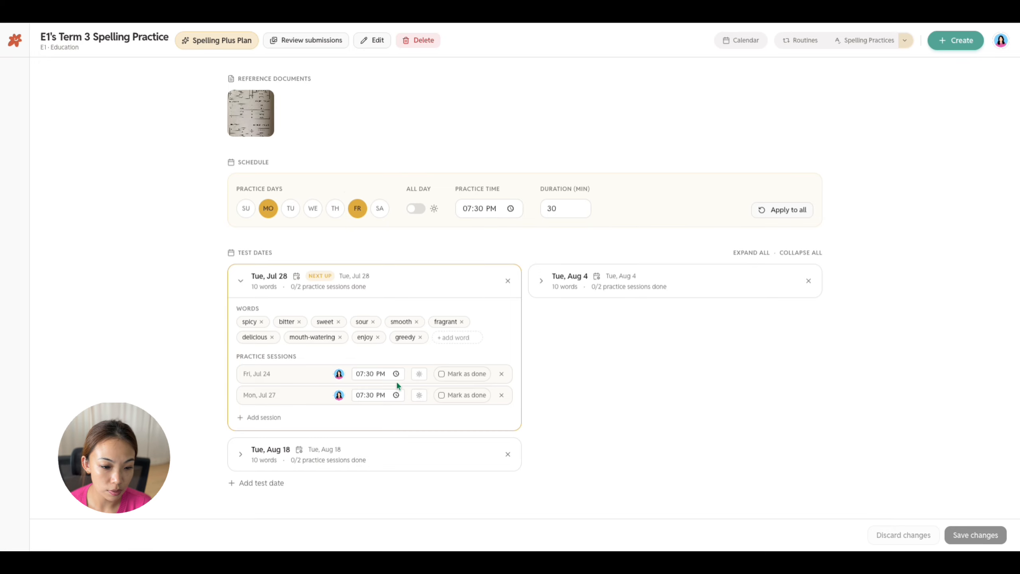
left_click(608, 292)
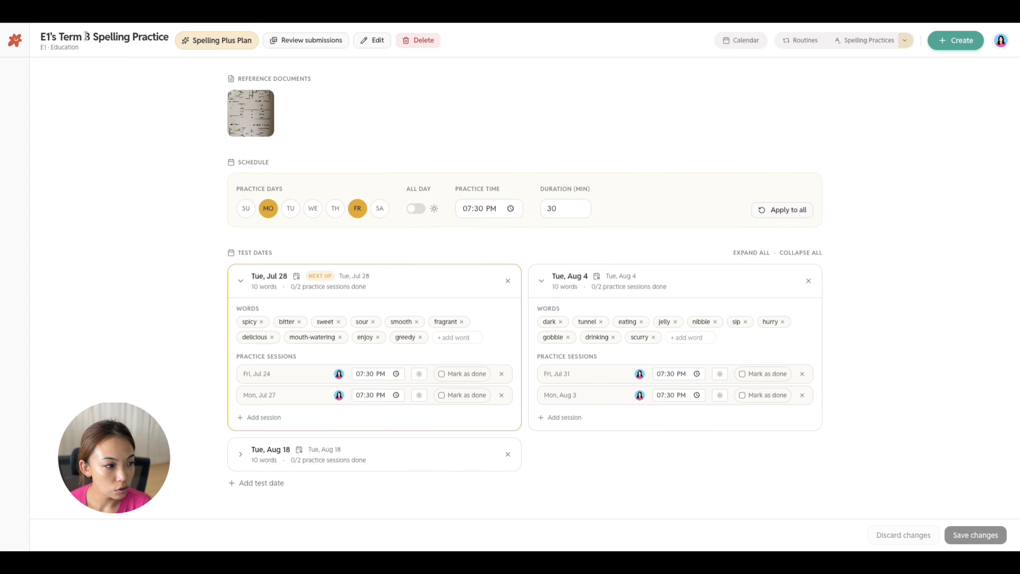
left_click(16, 44)
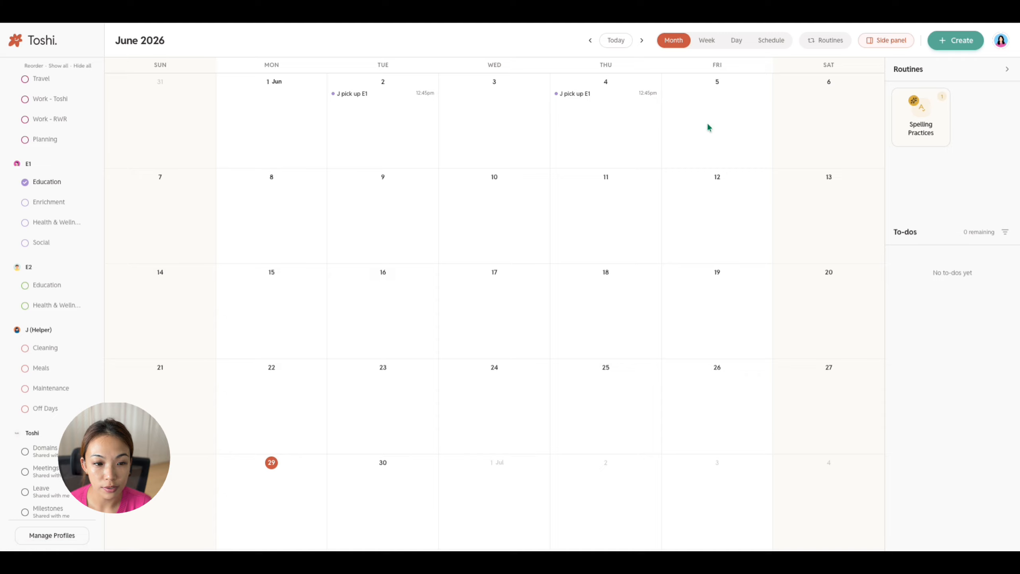
- Examine the spelling practices and tests scheduled in the July 2026 calendar
scroll(706, 123, "up", 2)
scroll(706, 122, "down", 5)
scroll(707, 117, "down", 7)
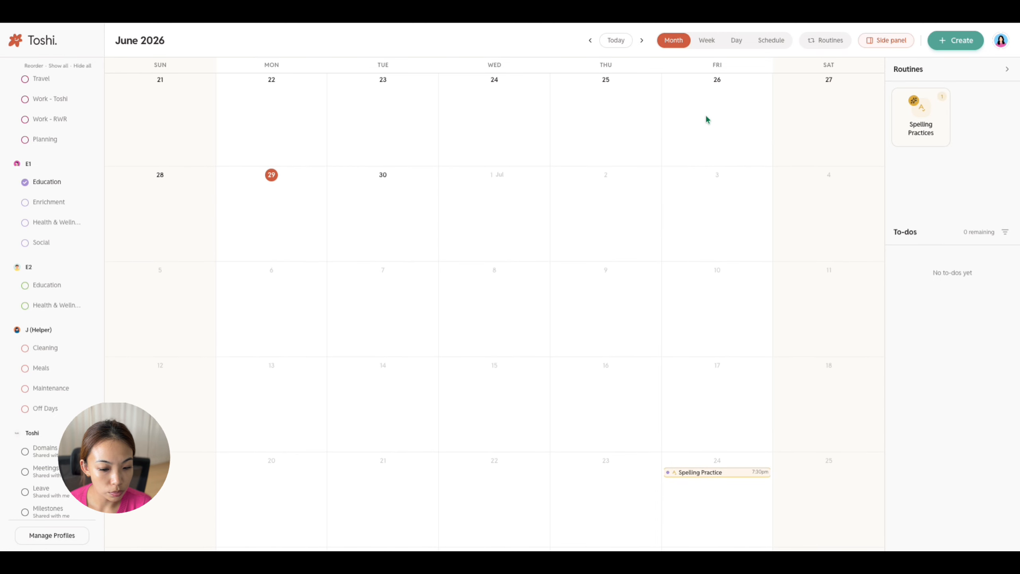
scroll(707, 119, "down", 2)
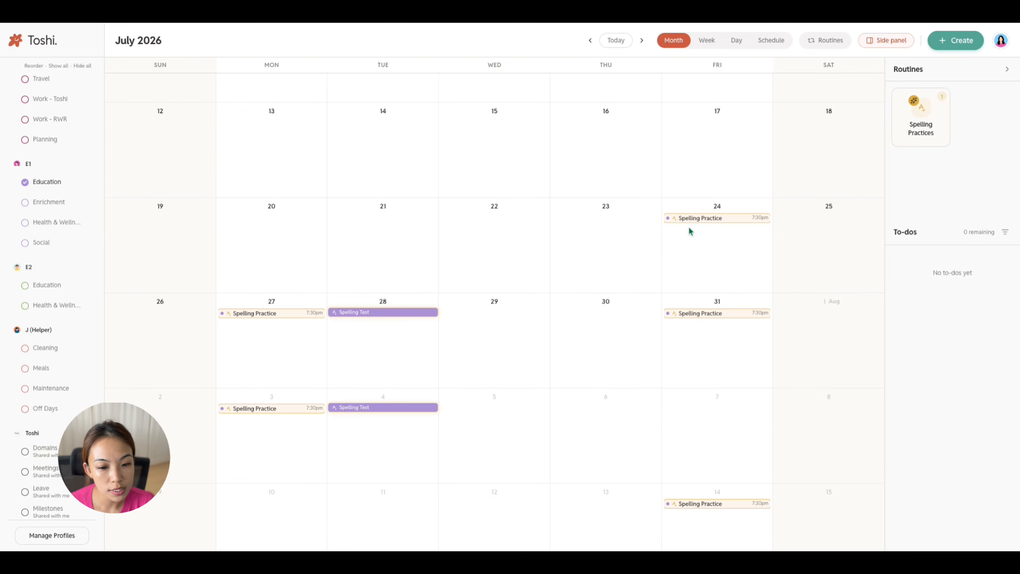
left_click(716, 208)
left_click(295, 296)
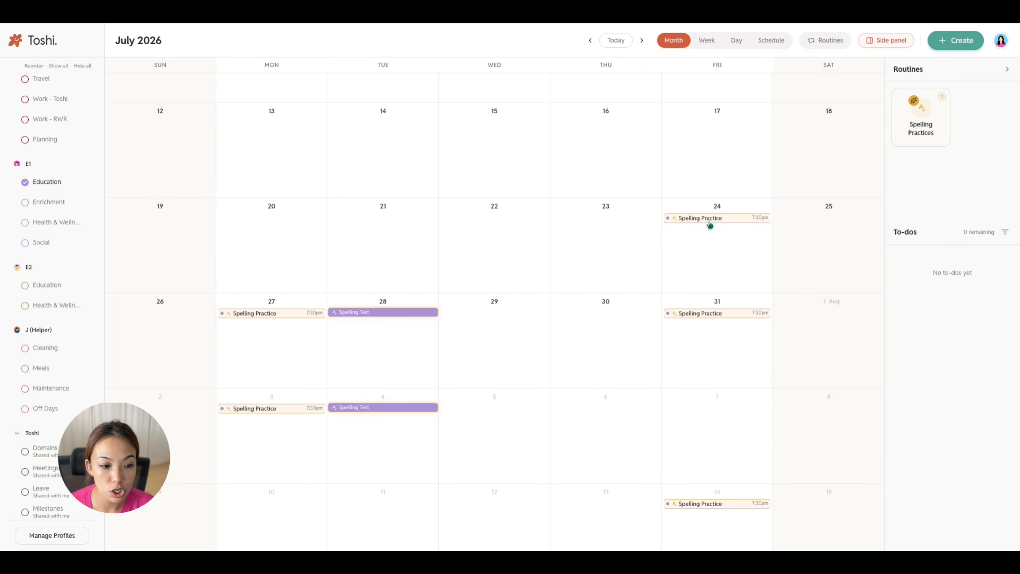
- View the details of the Fri, Jul 24 spelling practice, including its words, practice actions and alerts, and close them
left_click(746, 221)
scroll(567, 340, "down", 1)
left_click_drag(480, 306, 512, 412)
left_click(513, 414)
scroll(540, 362, "down", 3)
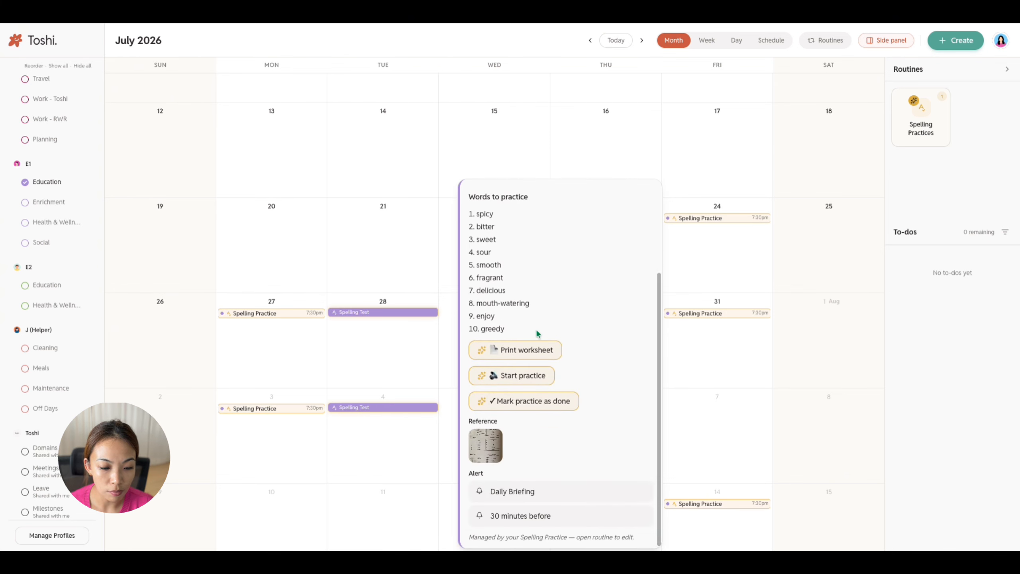
scroll(608, 377, "down", 1)
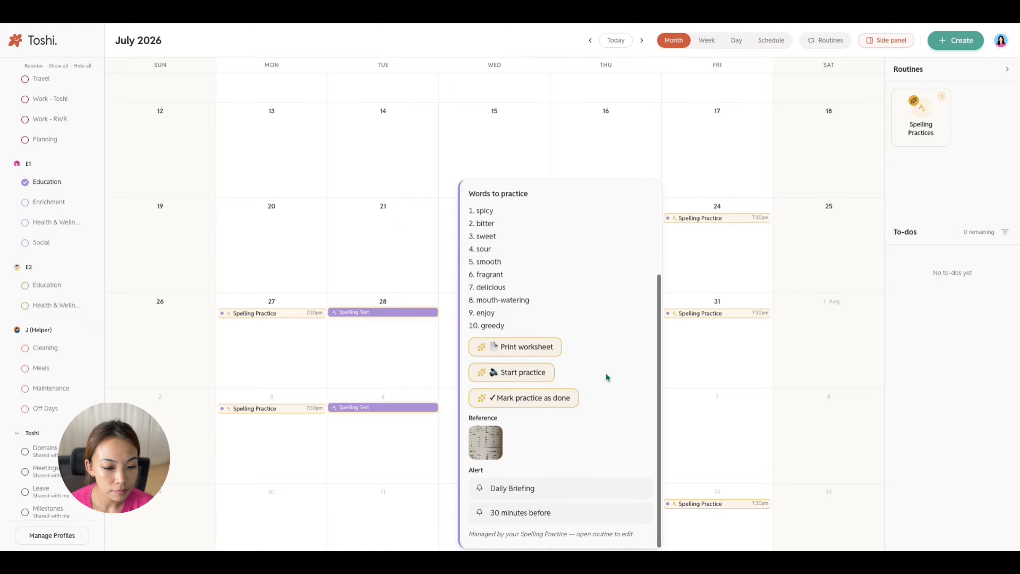
left_click(749, 355)
- View the words, reference and alerts of the Tue, Jul 28 spelling test and close its details
left_click(353, 313)
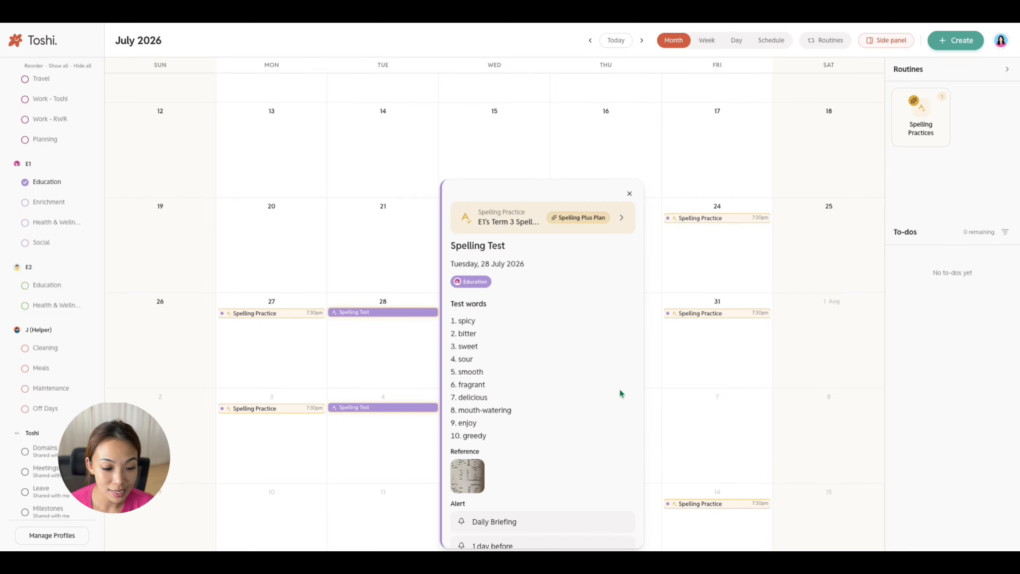
scroll(620, 391, "down", 1)
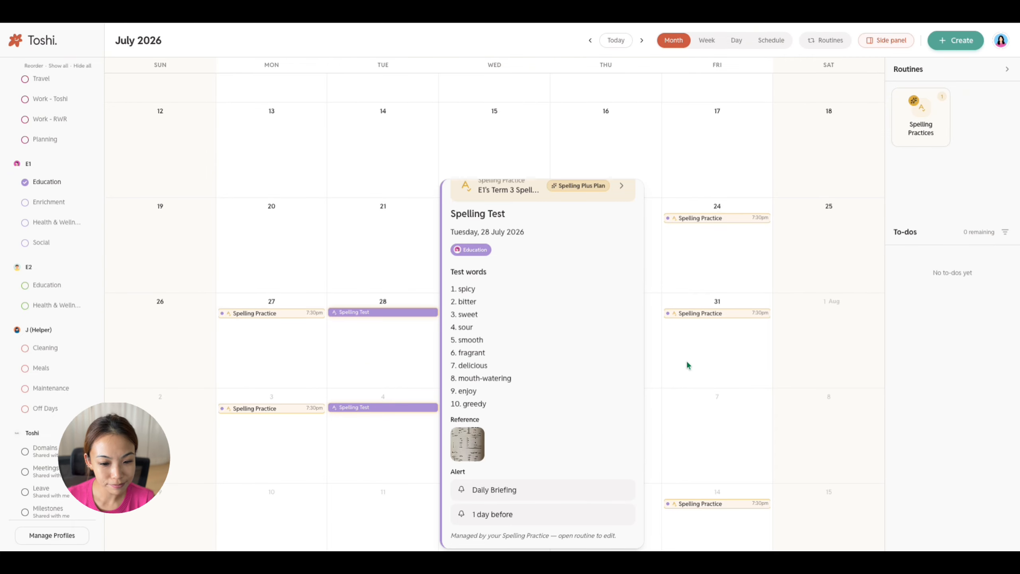
left_click(697, 365)
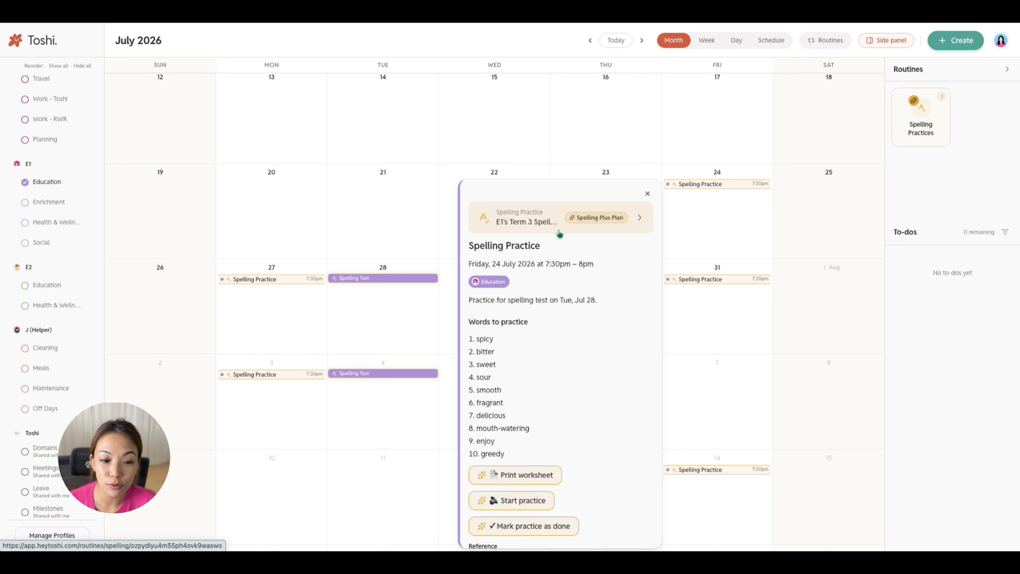
- Download the printable worksheet for the Fri, Jul 24 spelling practice and open the PDF
scroll(619, 349, "down", 2)
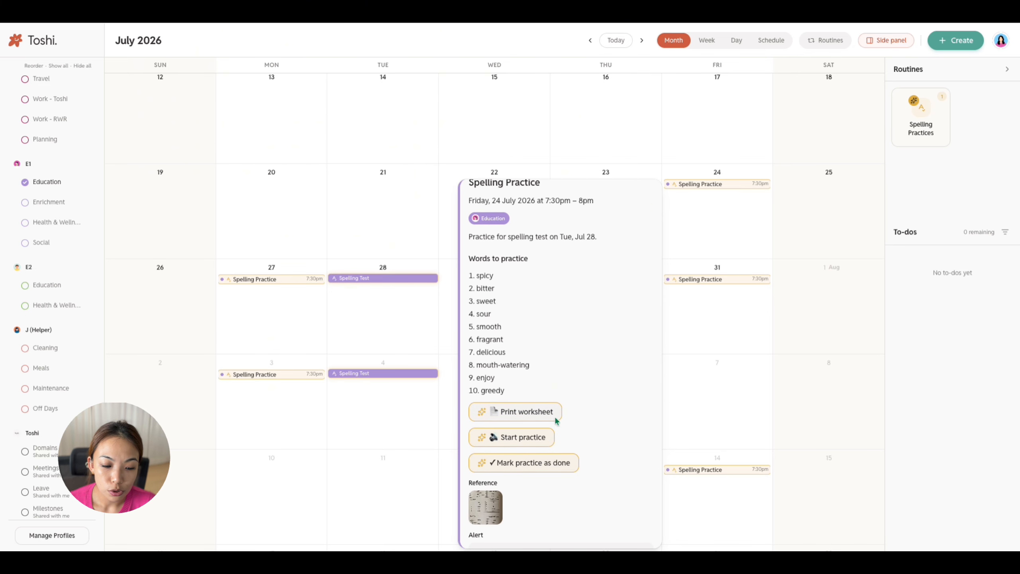
left_click(517, 414)
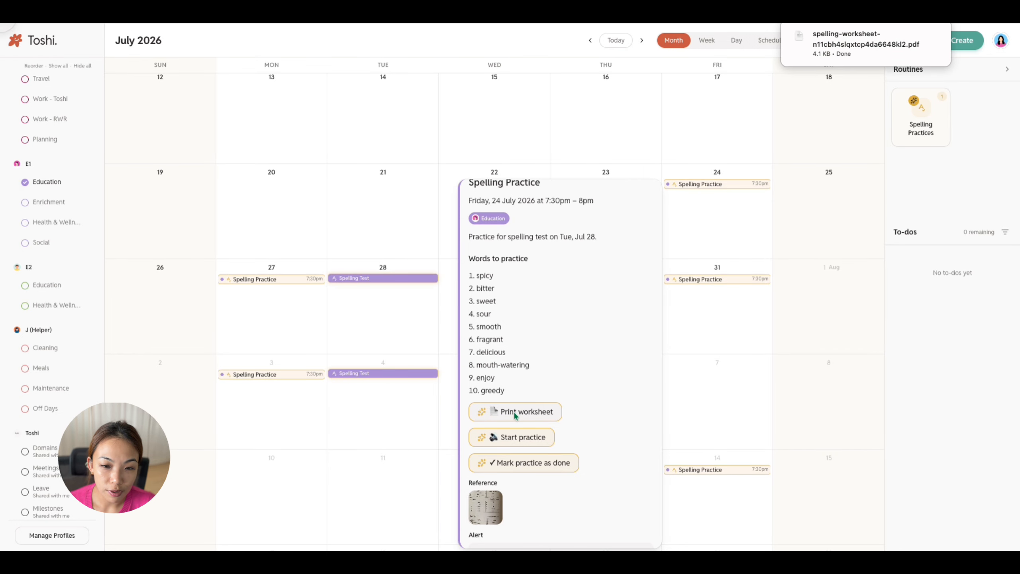
left_click(839, 52)
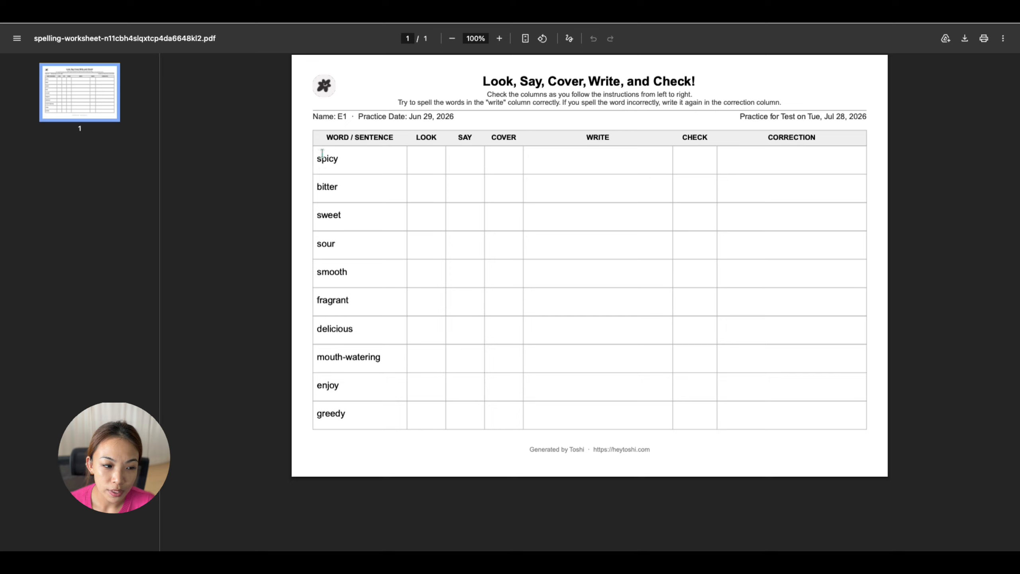
- Examine the word list and columns of the practice worksheet, close the PDF, and return to the calendar
left_click_drag(314, 157, 351, 158)
left_click(351, 158)
left_click(351, 159)
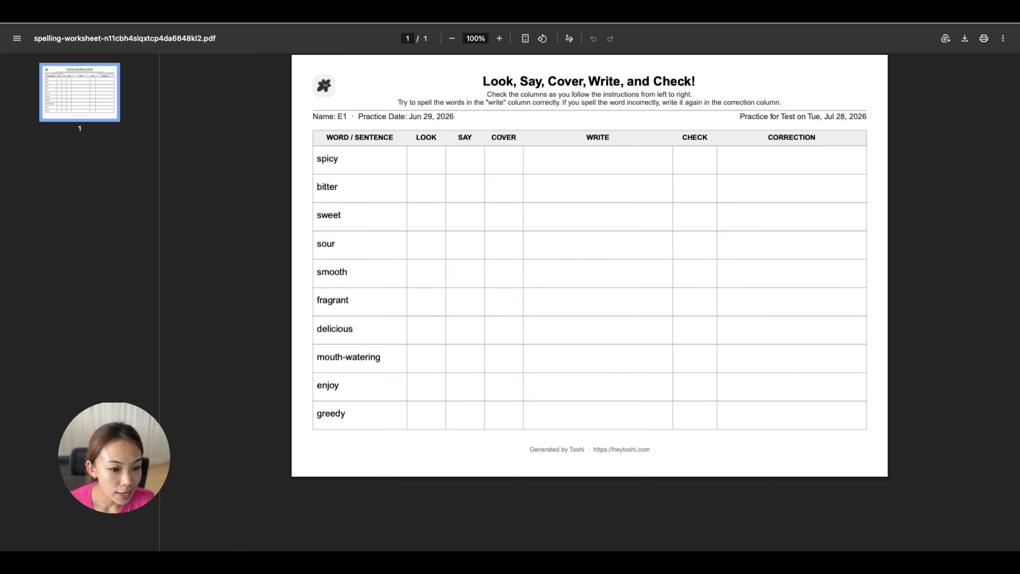
key("super+w")
left_click(721, 312)
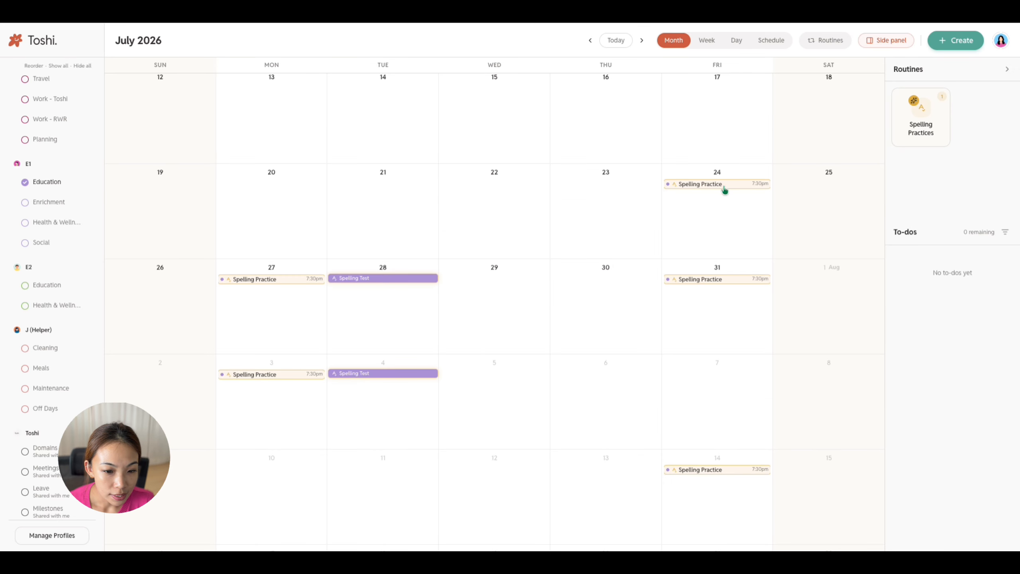
- Play the audio practice of the Fri, Jul 24 spelling session and pause it
left_click(723, 184)
scroll(546, 394, "down", 2)
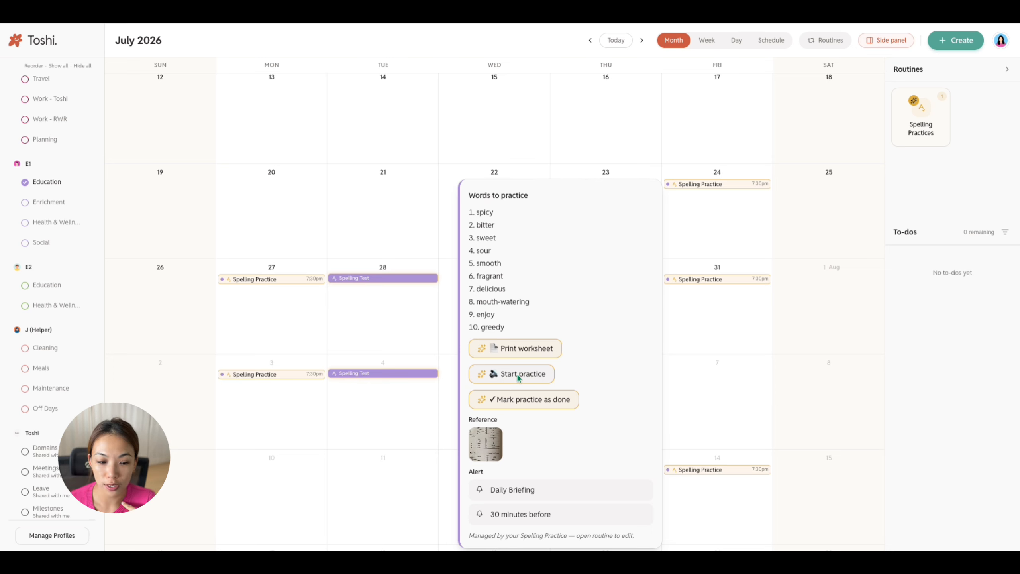
scroll(526, 377, "up", 1)
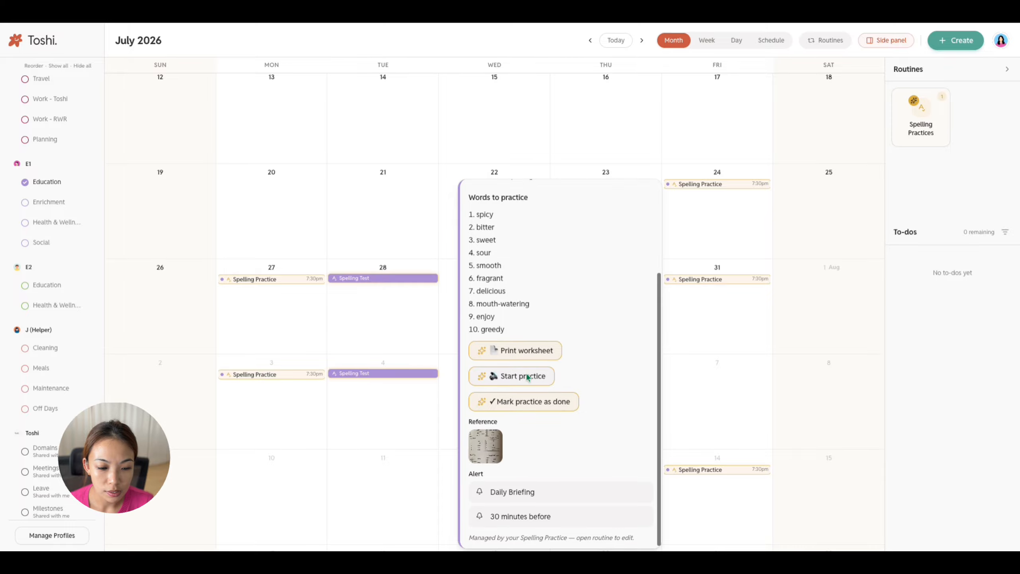
scroll(526, 377, "down", 1)
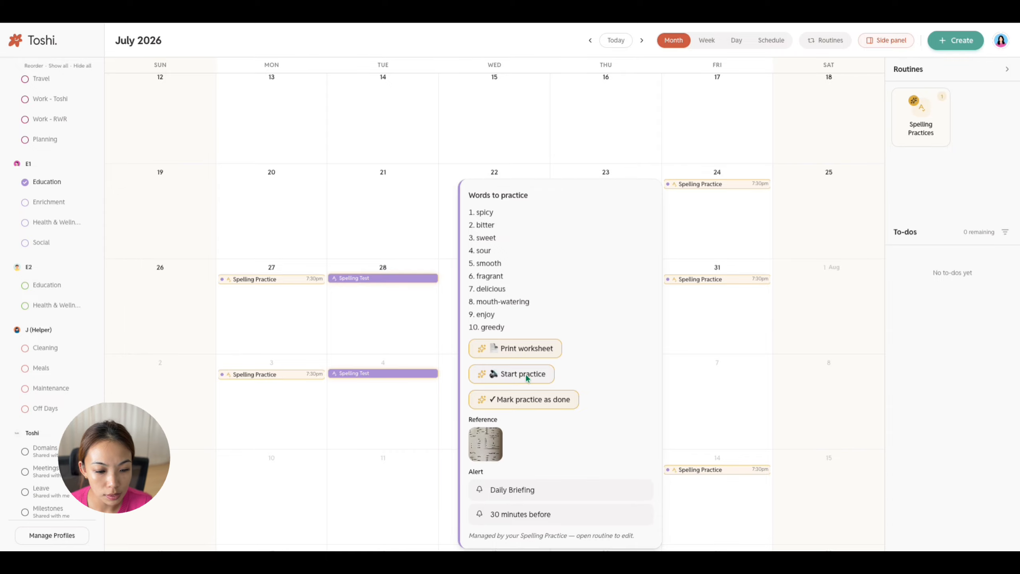
left_click(526, 375)
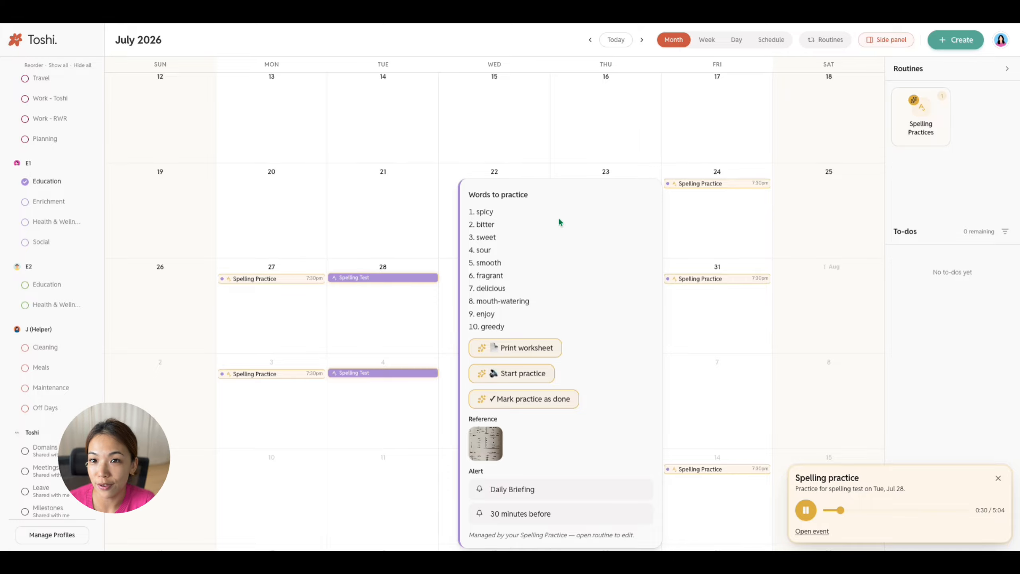
scroll(564, 219, "up", 1)
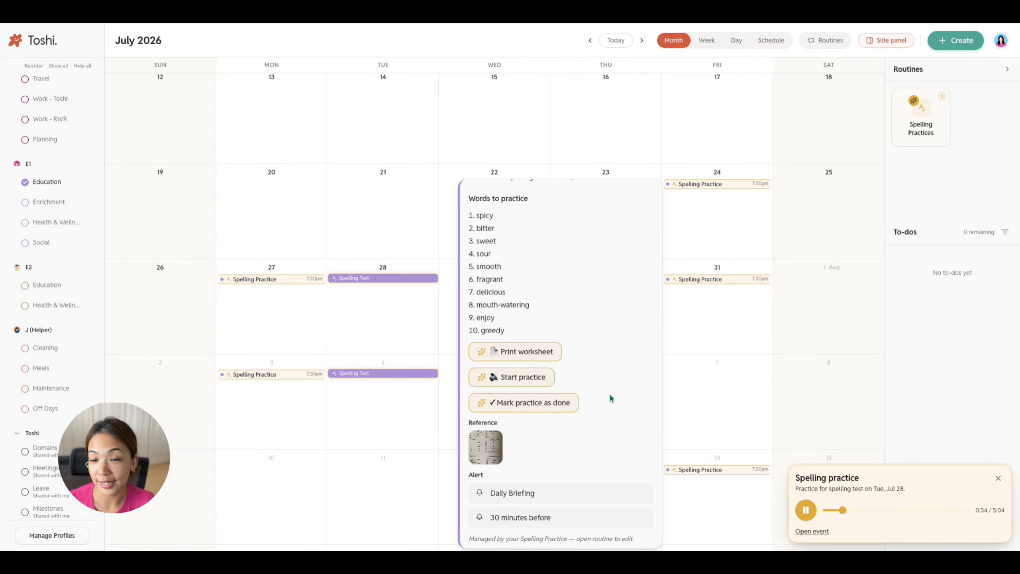
left_click(805, 512)
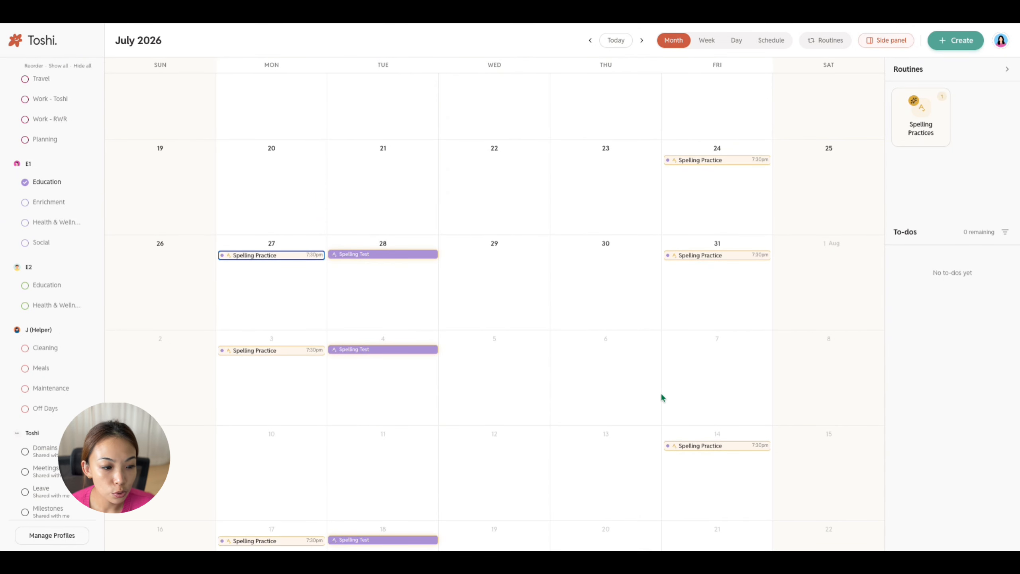
- View the photo submission options for marking the Mon, Jul 27 practice as done and close them without submitting
left_click(254, 262)
left_click(229, 253)
left_click(229, 255)
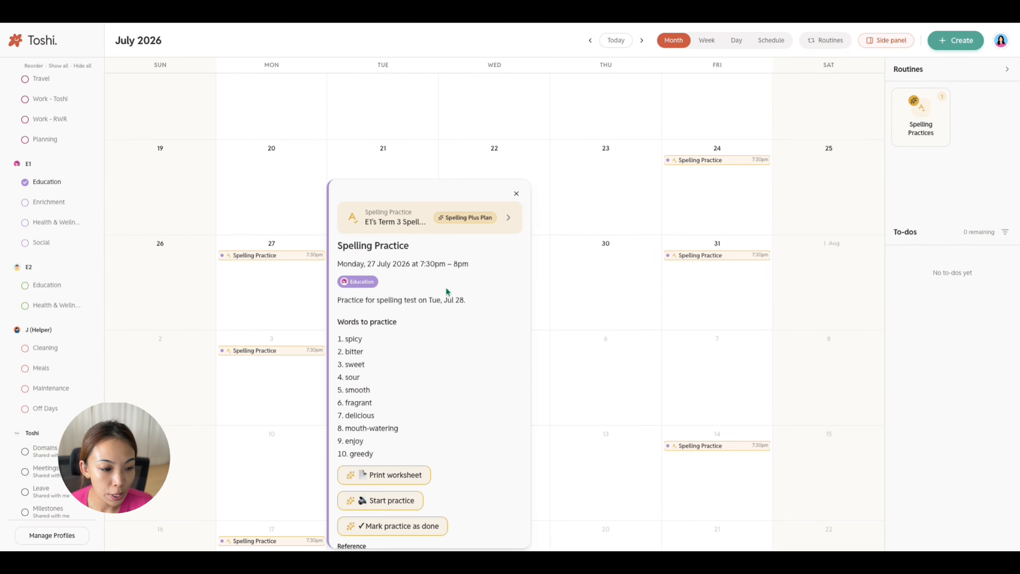
scroll(452, 335, "down", 3)
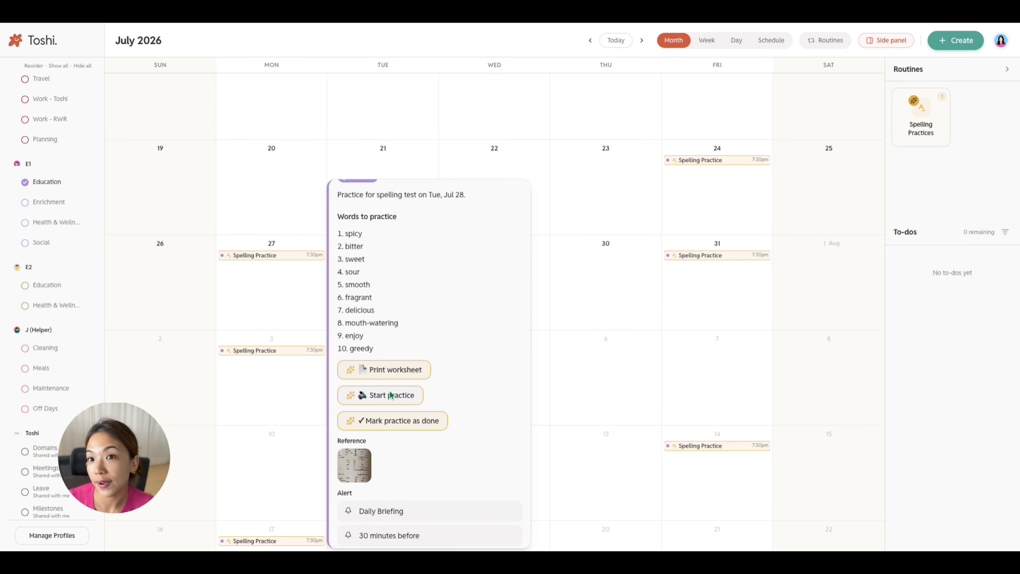
left_click(391, 421)
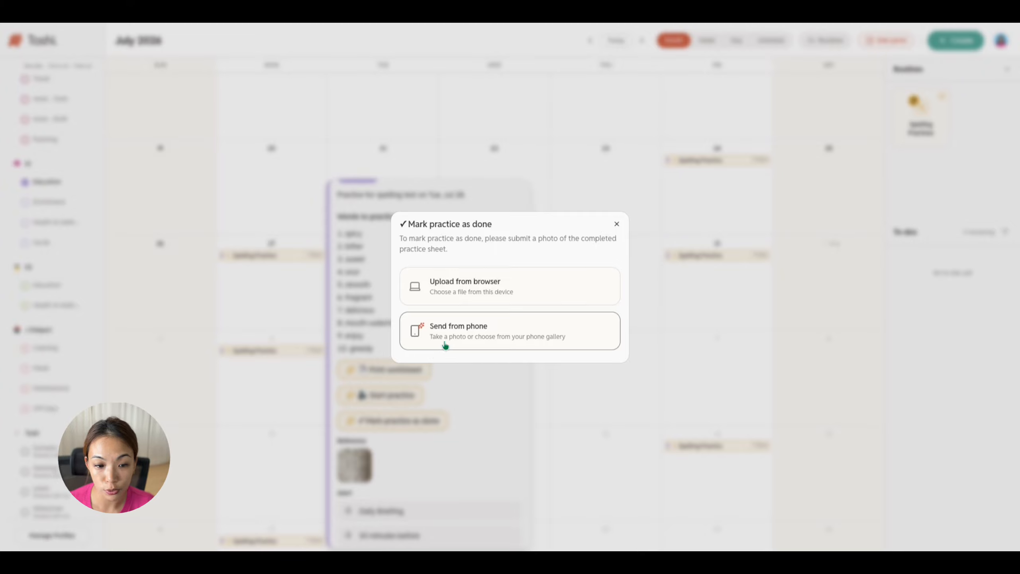
left_click(616, 224)
scroll(522, 351, "down", 1)
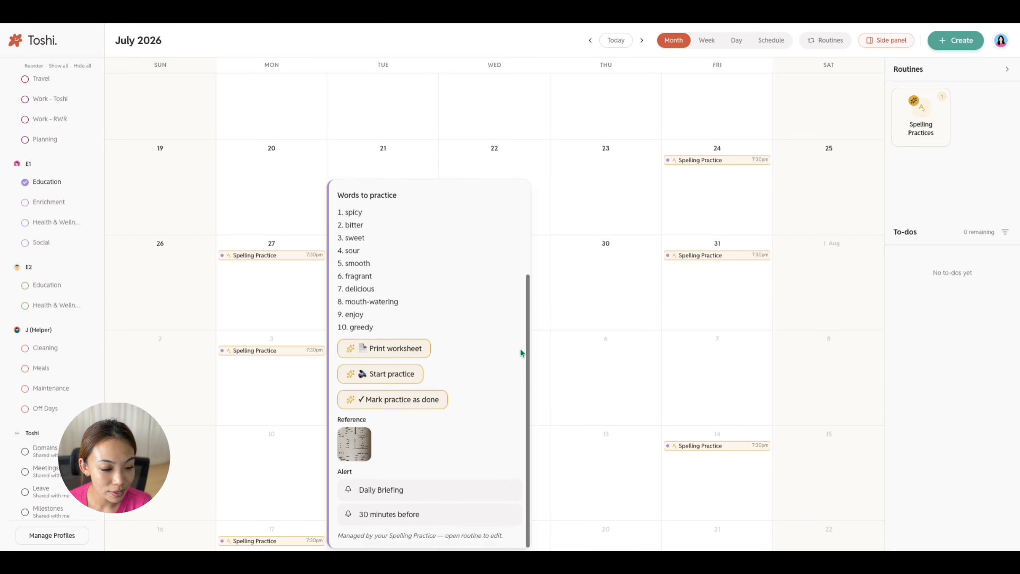
- Show the parent's Family calendar instead of E1's Education calendar
left_click(27, 119)
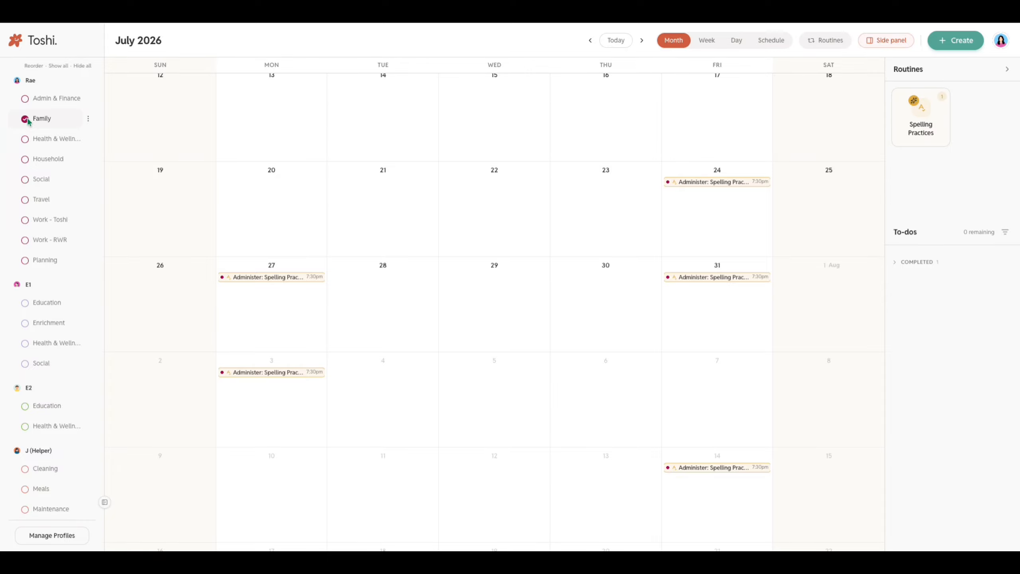